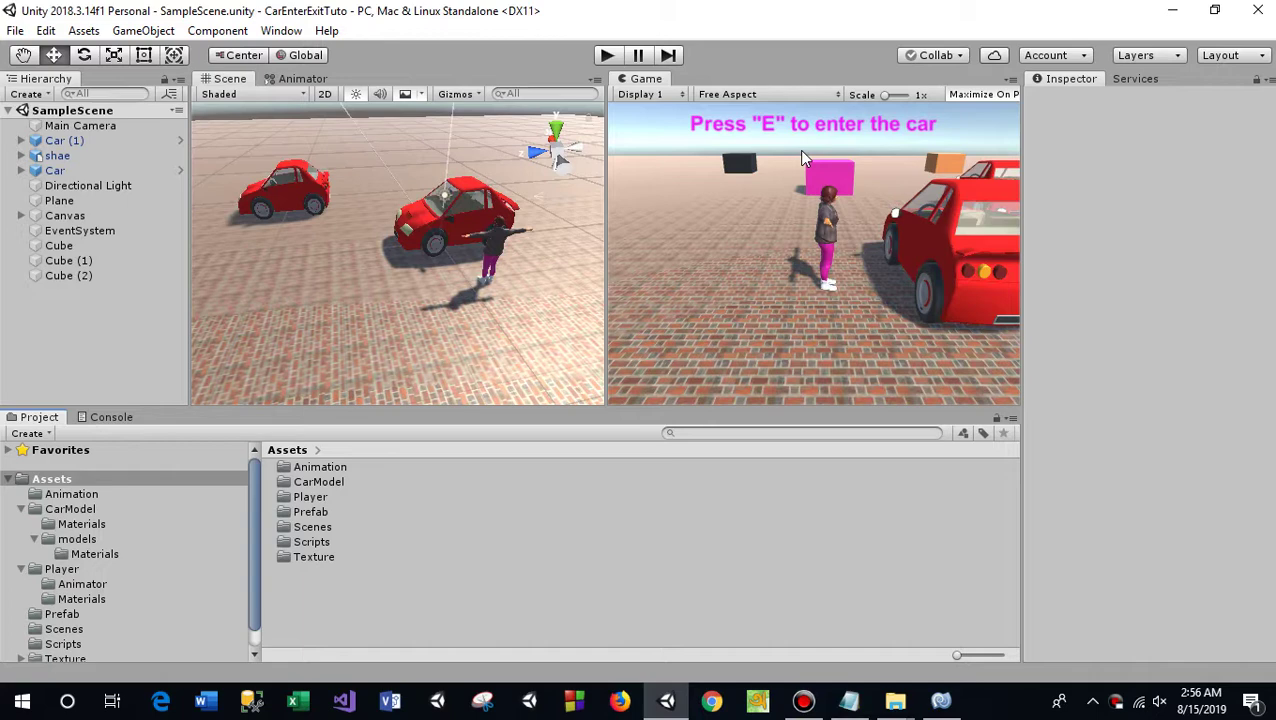
Run the scene in play mode, walk the character around beside the nearest red car, and get into it
{"action": "left_click", "coordinate": [607, 55]}
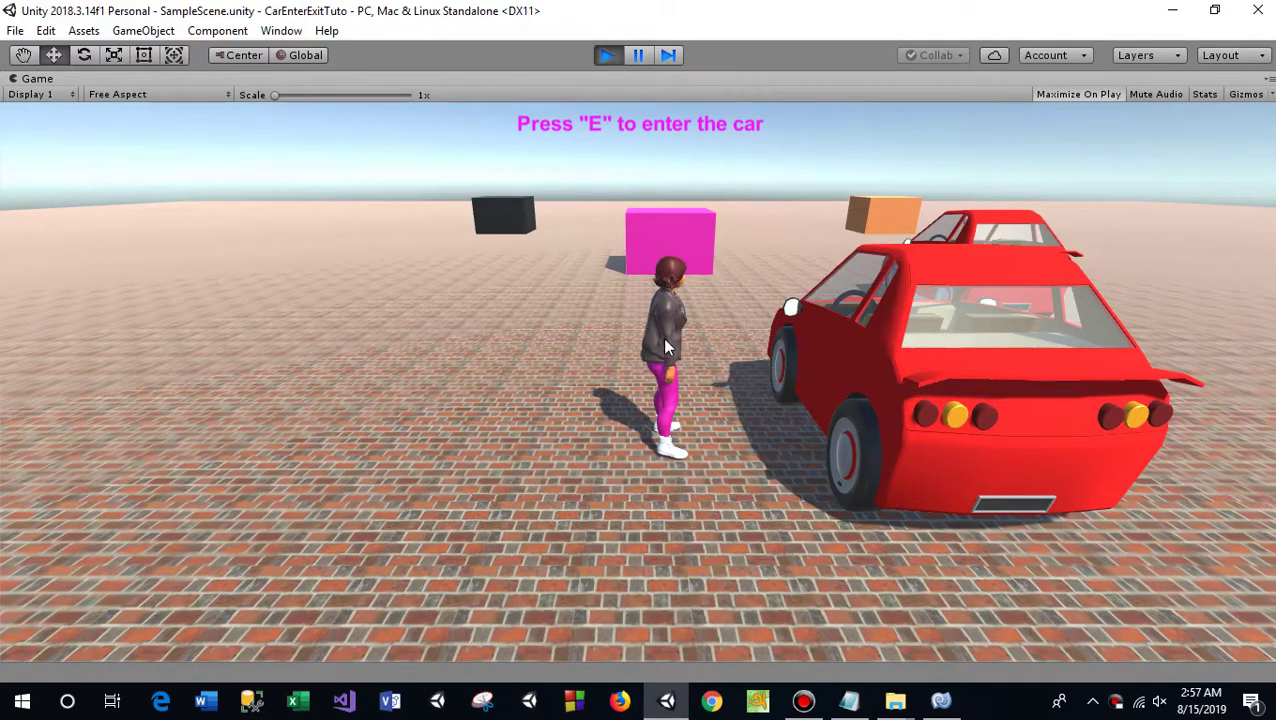
{"action": "key", "text": "w"}
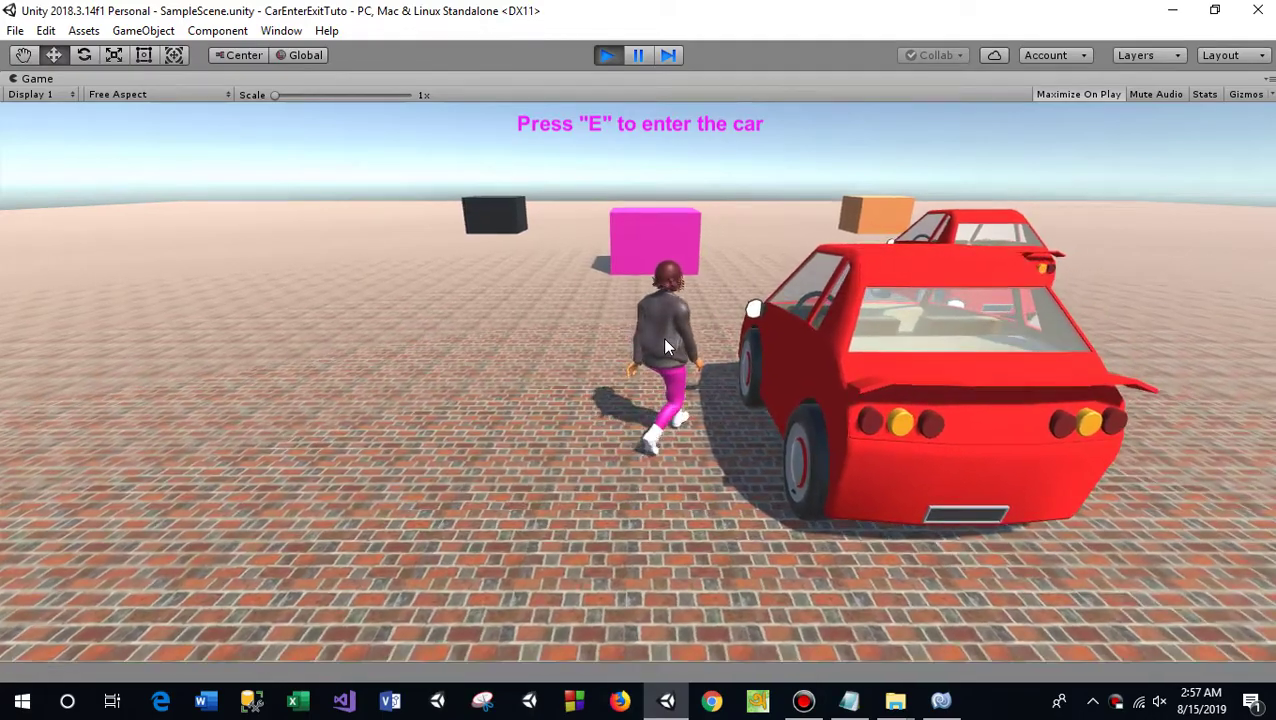
{"action": "key", "text": "a"}
{"action": "key", "text": "s"}
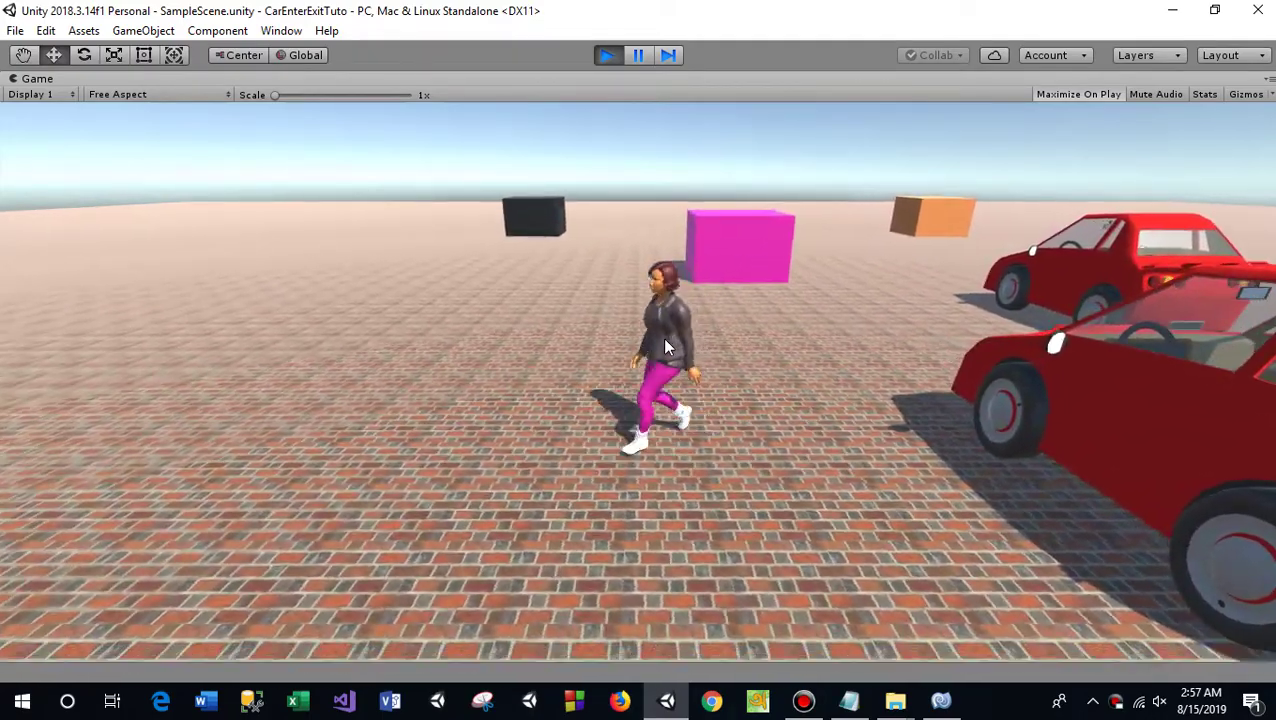
{"action": "key", "text": "d"}
{"action": "key", "text": "w"}
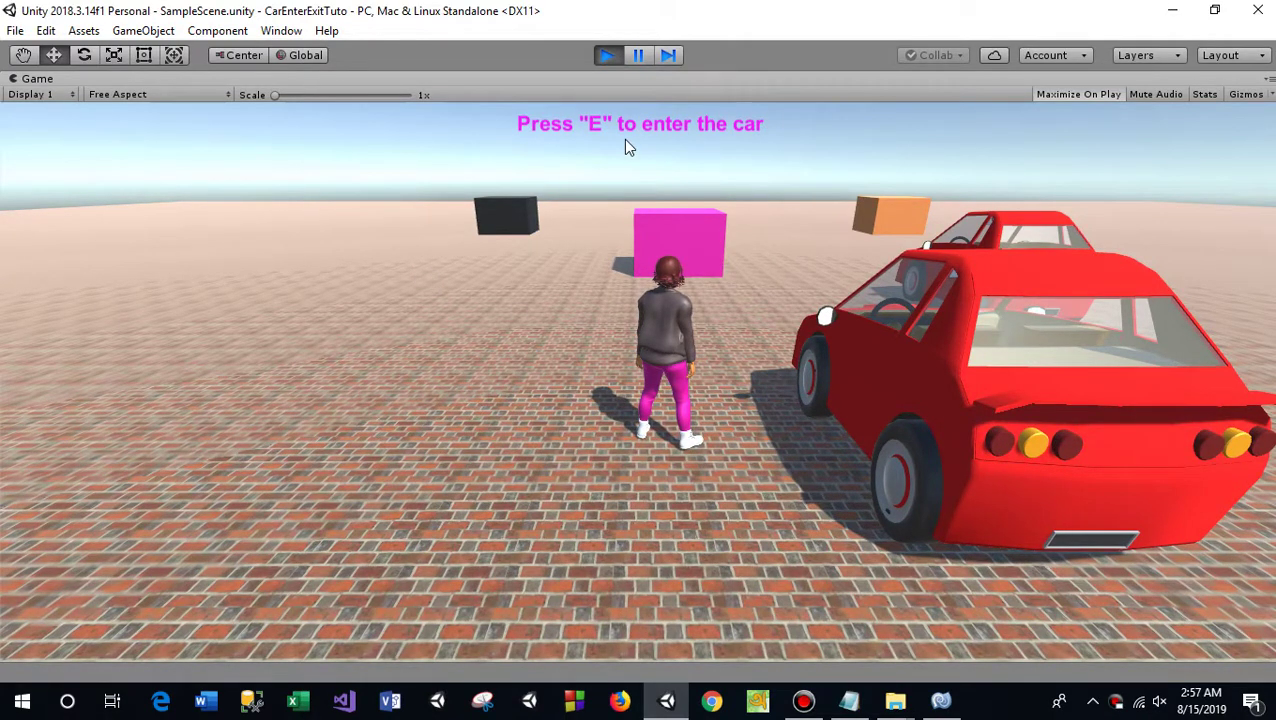
{"action": "key", "text": "e"}
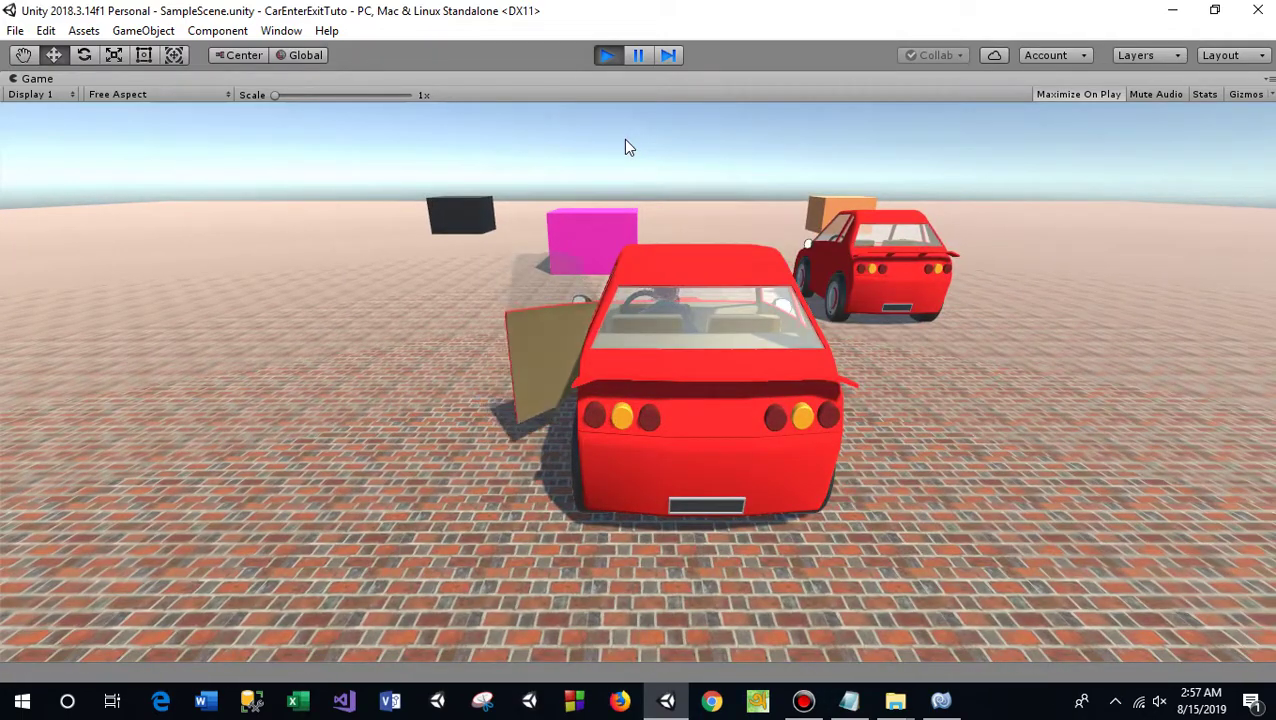
Test-drive the first red car with turns past the other car, and get the character out of it
{"action": "key", "text": "w"}
{"action": "key", "text": "a"}
{"action": "key", "text": "d"}
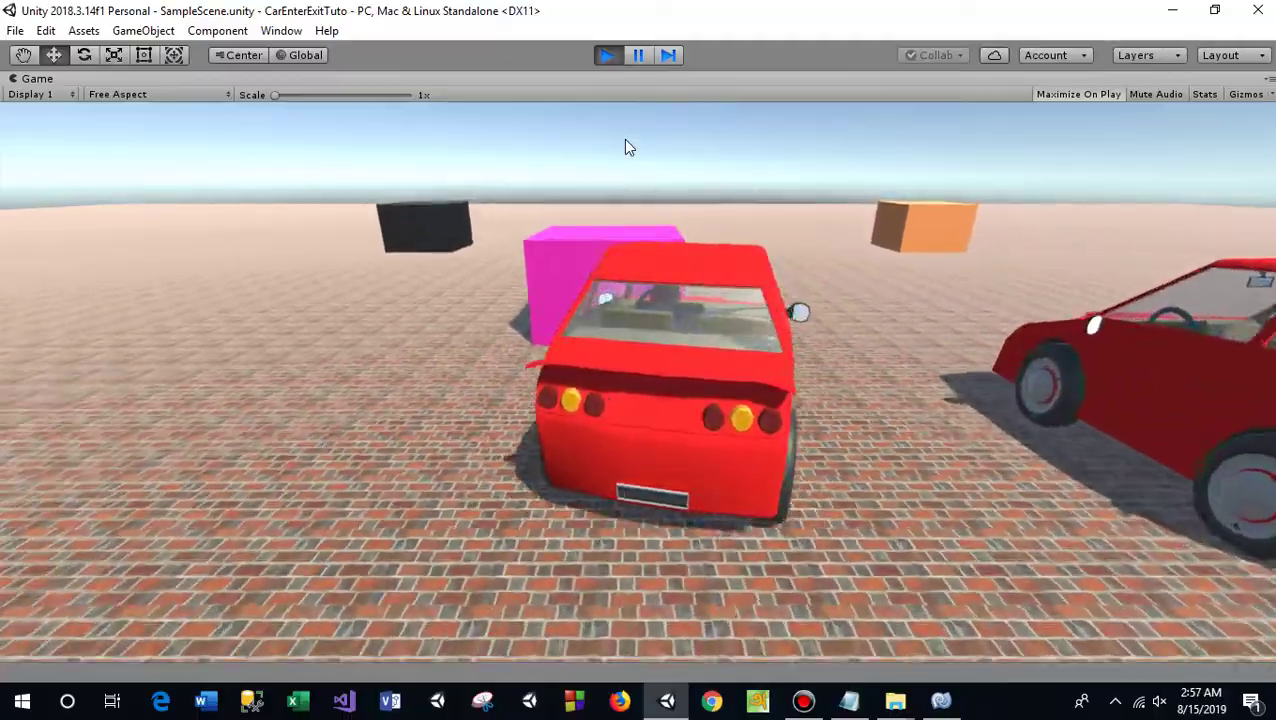
{"action": "key", "text": "d"}
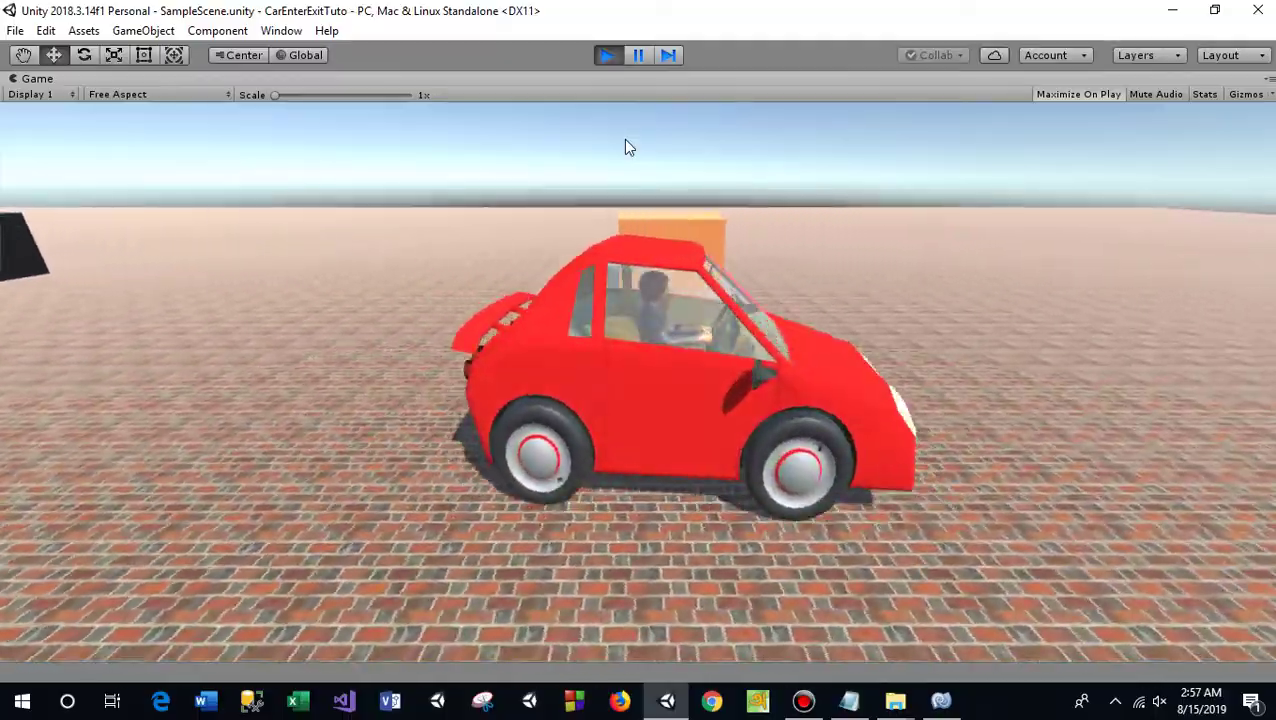
{"action": "key", "text": "d"}
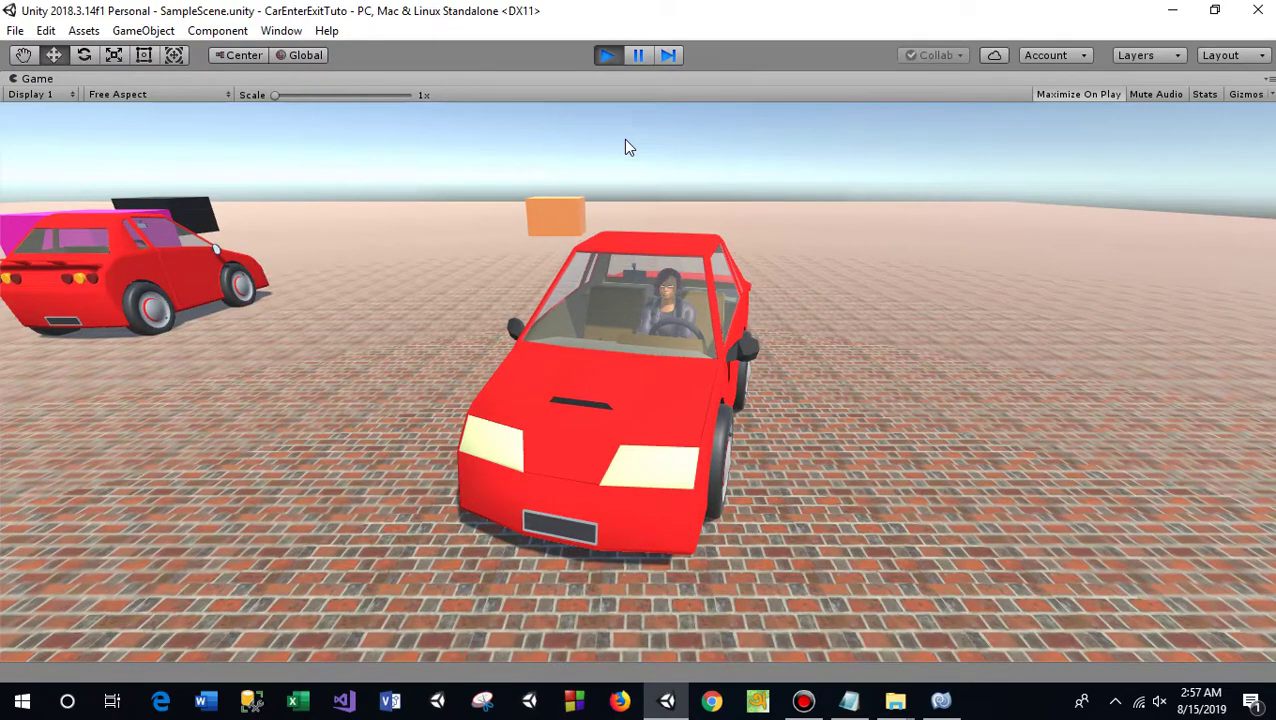
{"action": "key", "text": "e"}
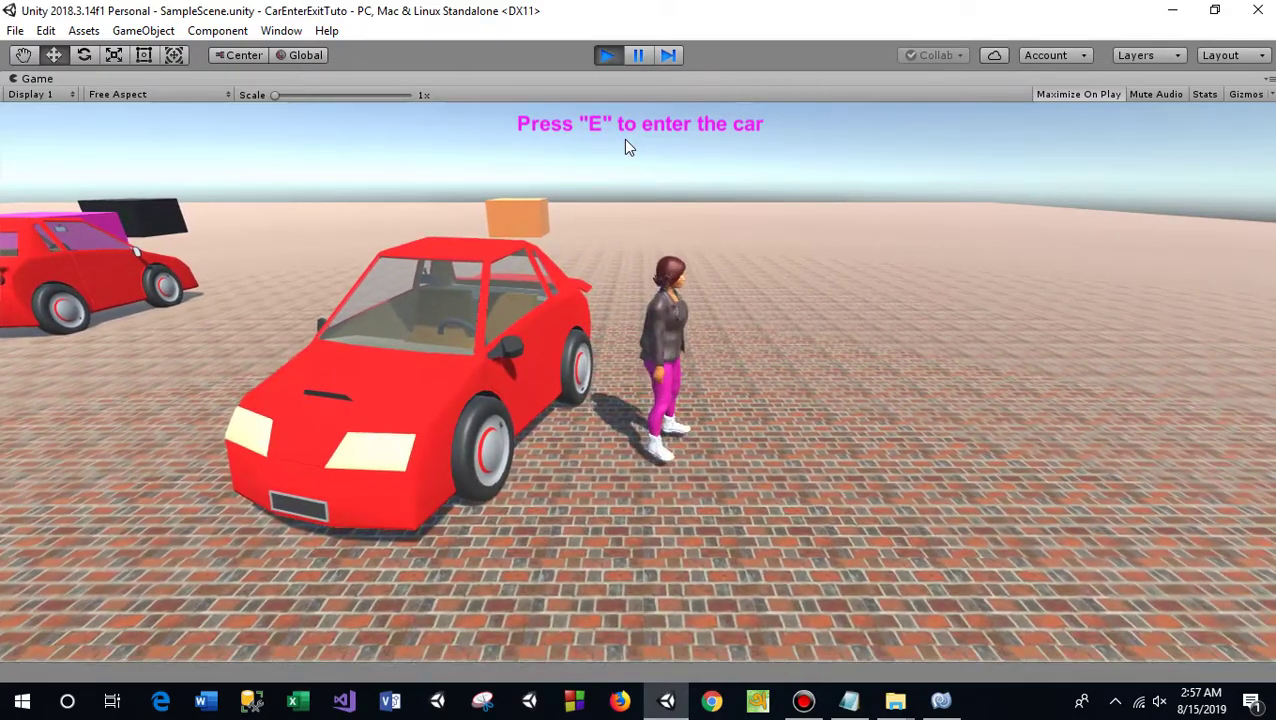
Walk the character around the parked car and across to the other red car, and get into that one
{"action": "key", "text": "Right"}
{"action": "key", "text": "Up"}
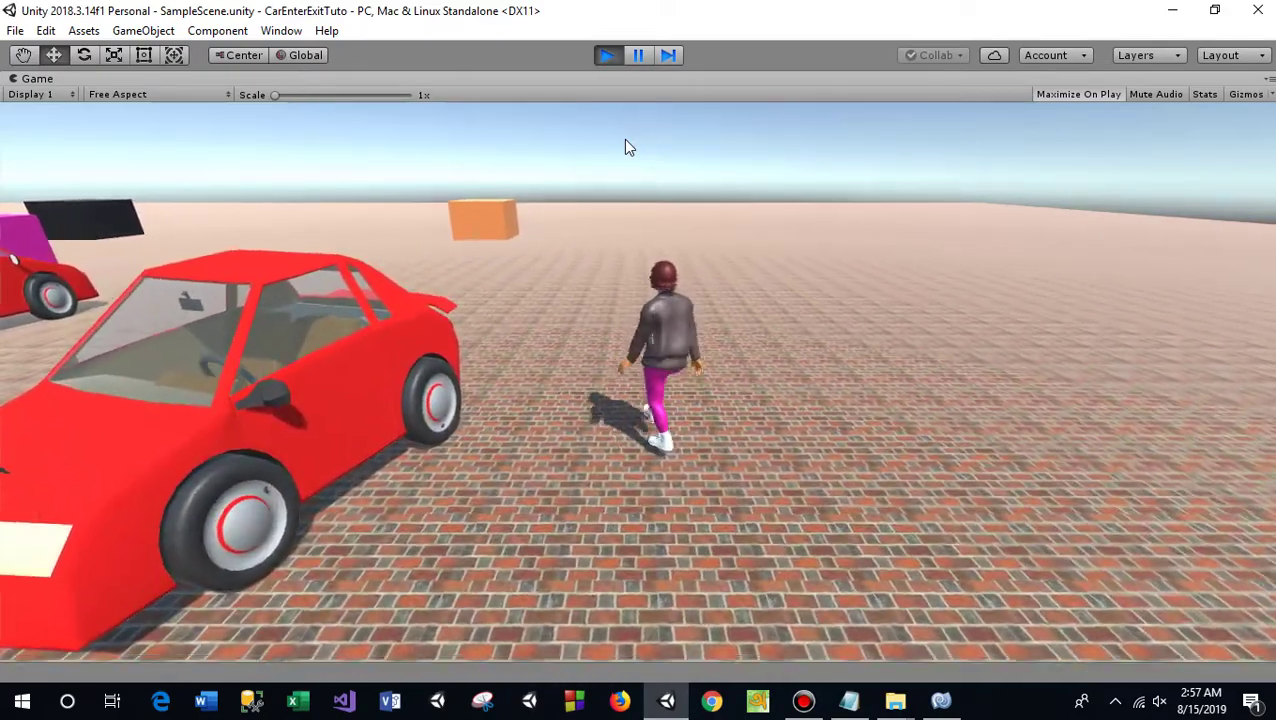
{"action": "key", "text": "Left"}
{"action": "key", "text": "Up"}
{"action": "key", "text": "Left"}
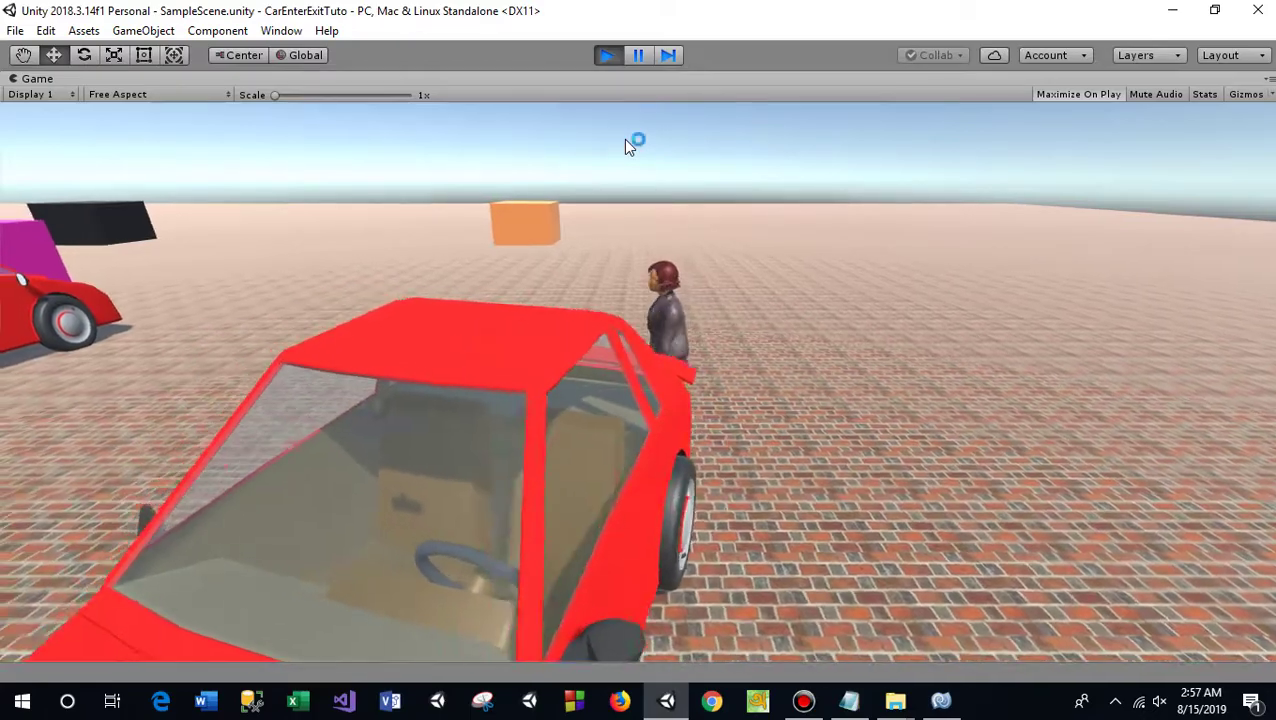
{"action": "key", "text": "Down"}
{"action": "key", "text": "Left"}
{"action": "key", "text": "Up"}
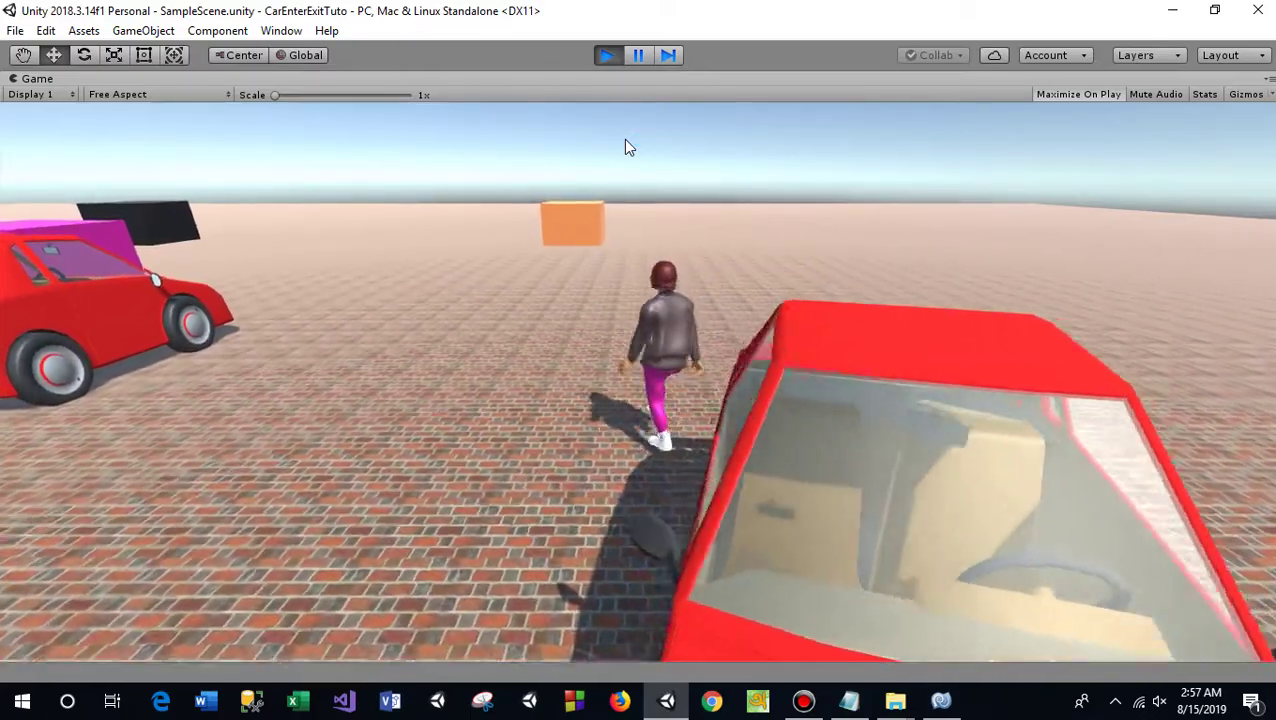
{"action": "key", "text": "Down"}
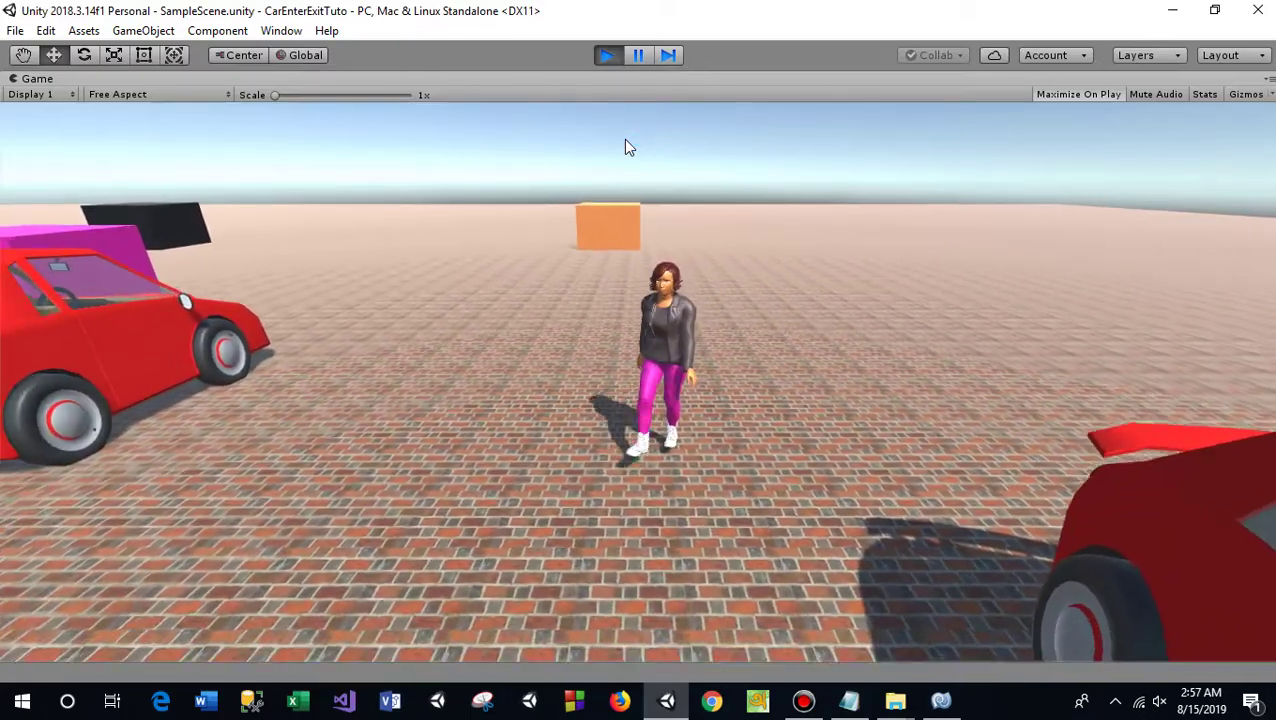
{"action": "key", "text": "Right"}
{"action": "key", "text": "Down"}
{"action": "key", "text": "Left"}
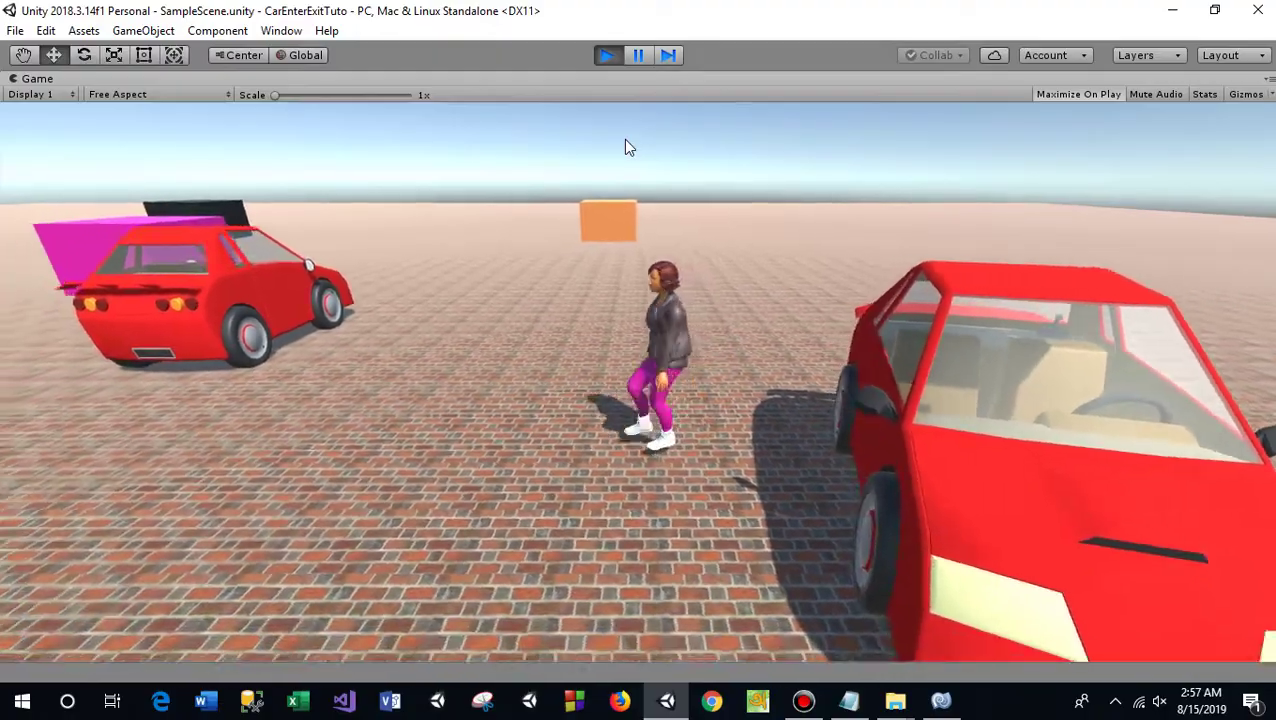
{"action": "key", "text": "Up"}
{"action": "key", "text": "Left"}
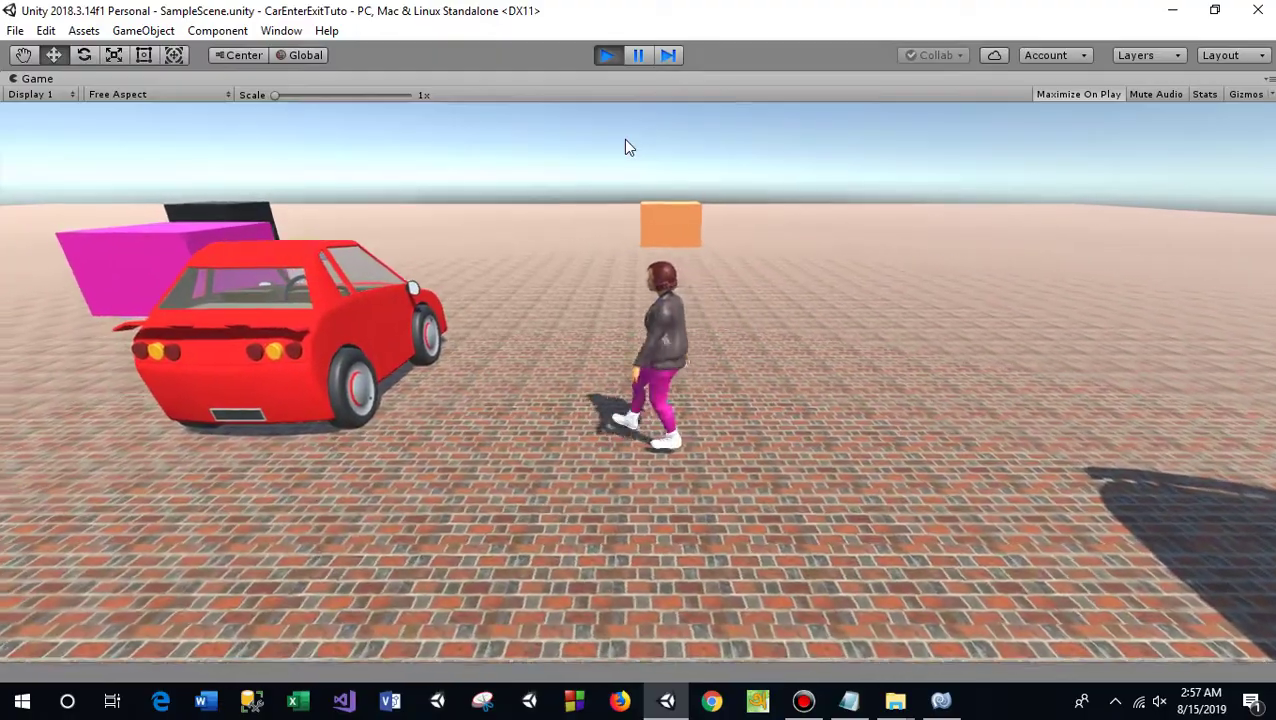
{"action": "key", "text": "Down"}
{"action": "key", "text": "Left"}
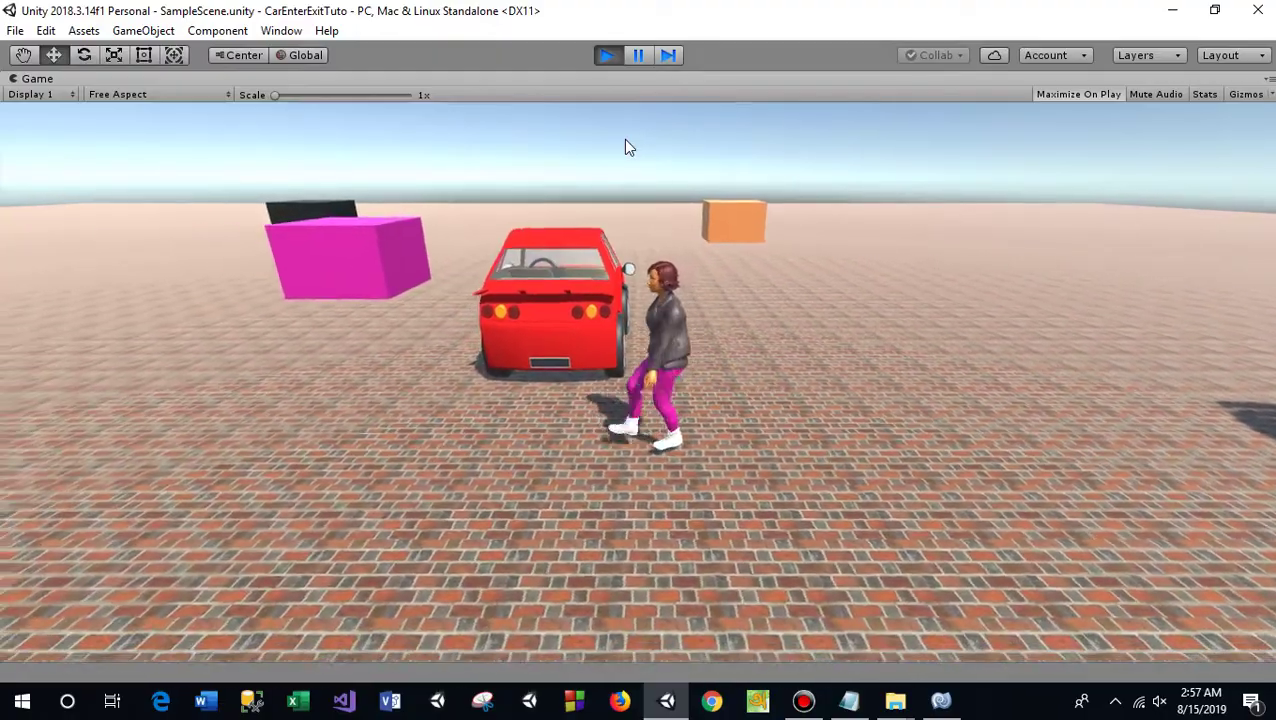
{"action": "key", "text": "Up"}
{"action": "key", "text": "Left"}
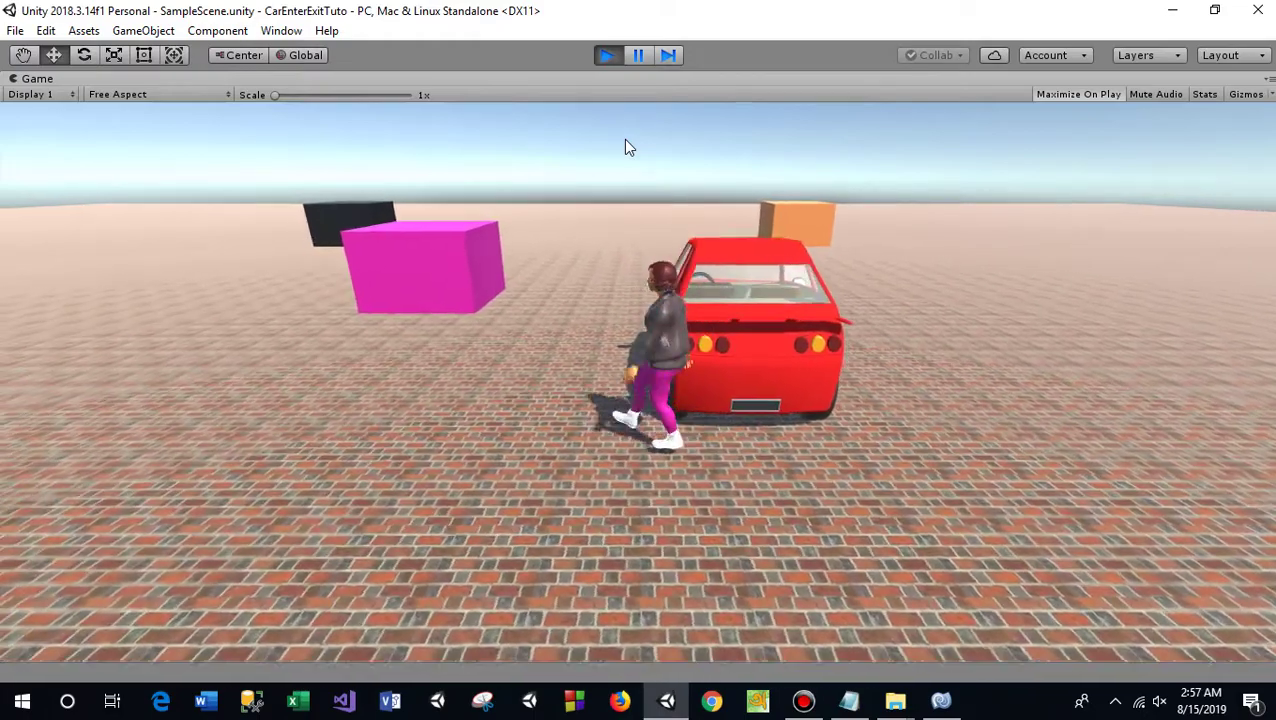
{"action": "key", "text": "Up"}
{"action": "key", "text": "Up"}
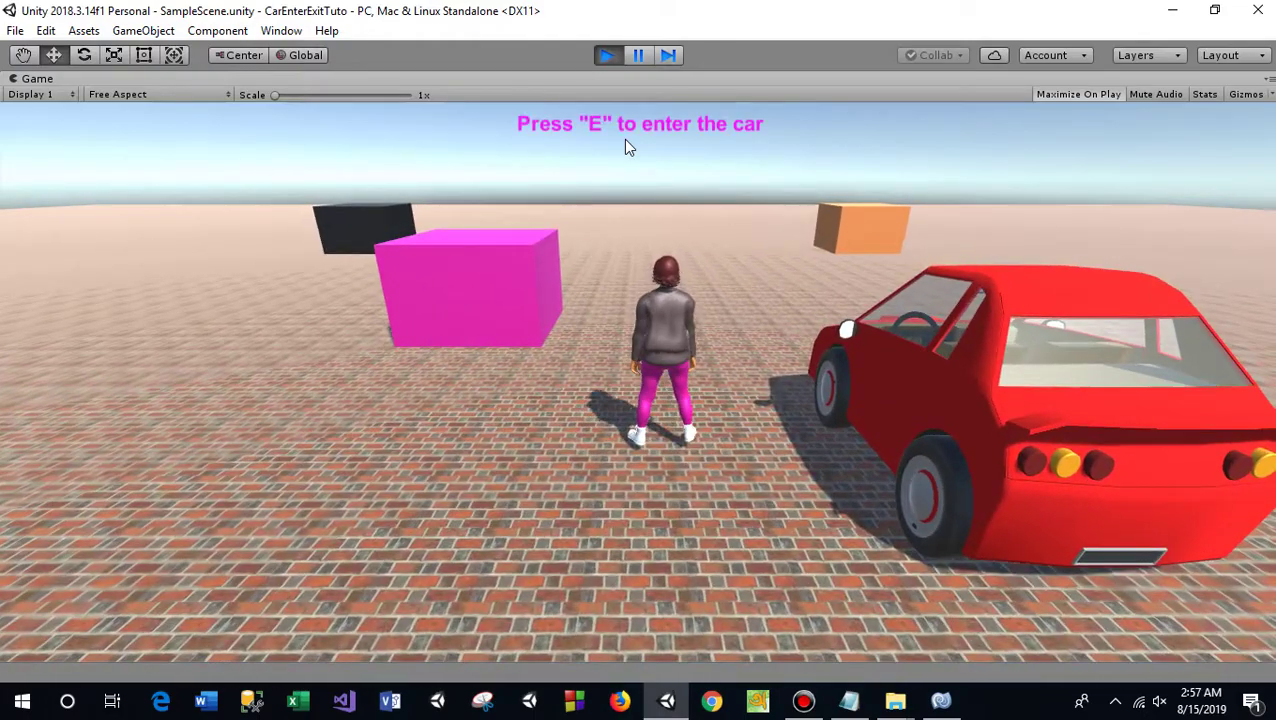
{"action": "key", "text": "e"}
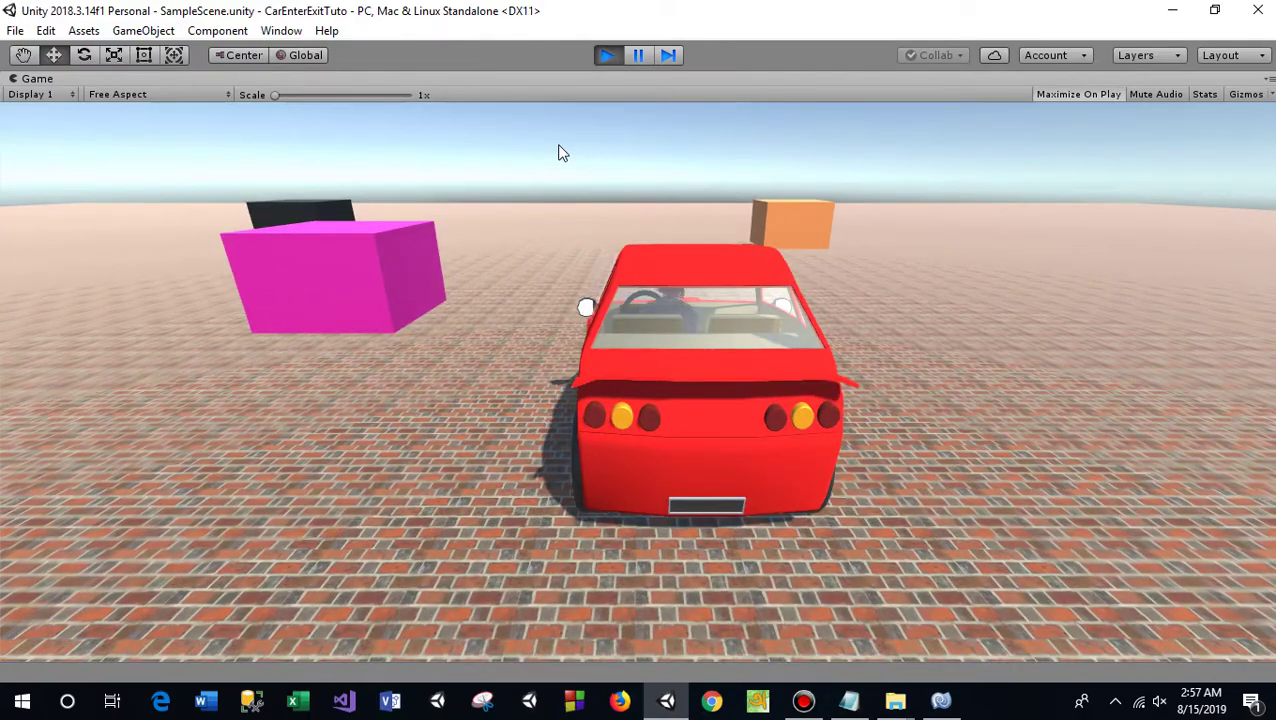
Test-drive the second car toward the black and orange cubes, get out of it, and end play mode
{"action": "key", "text": "w"}
{"action": "key", "text": "a"}
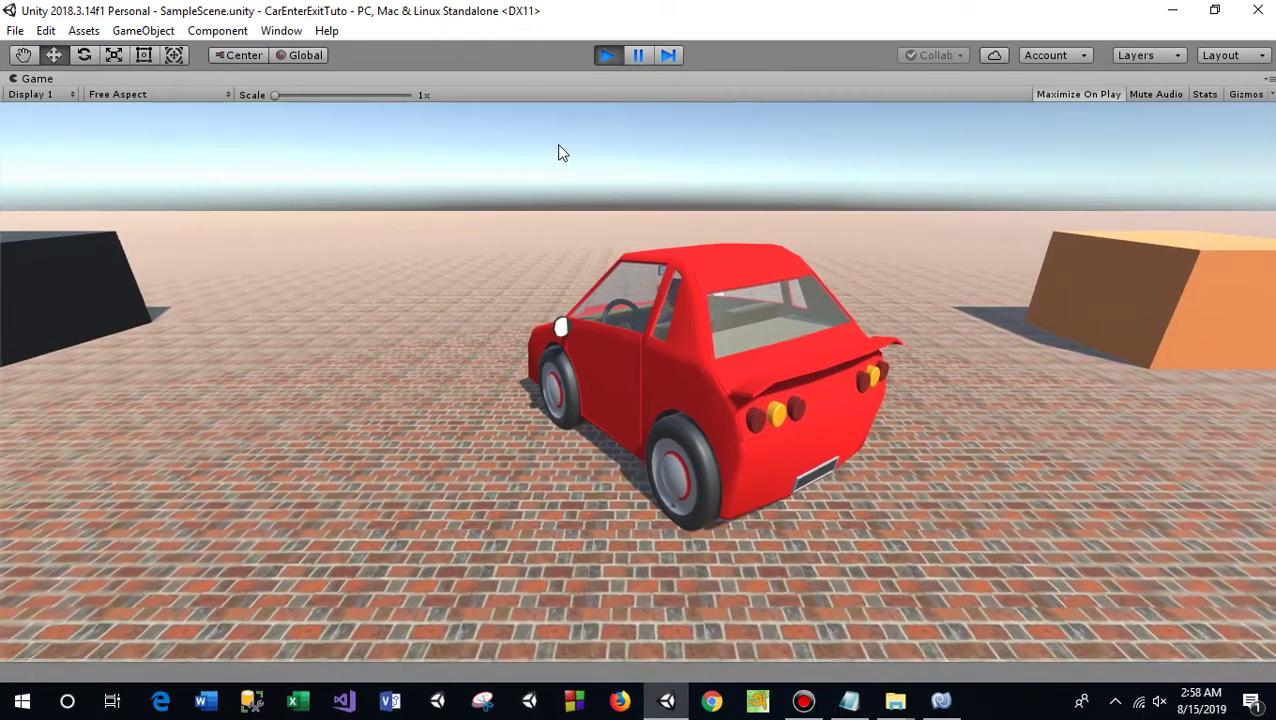
{"action": "key", "text": "e"}
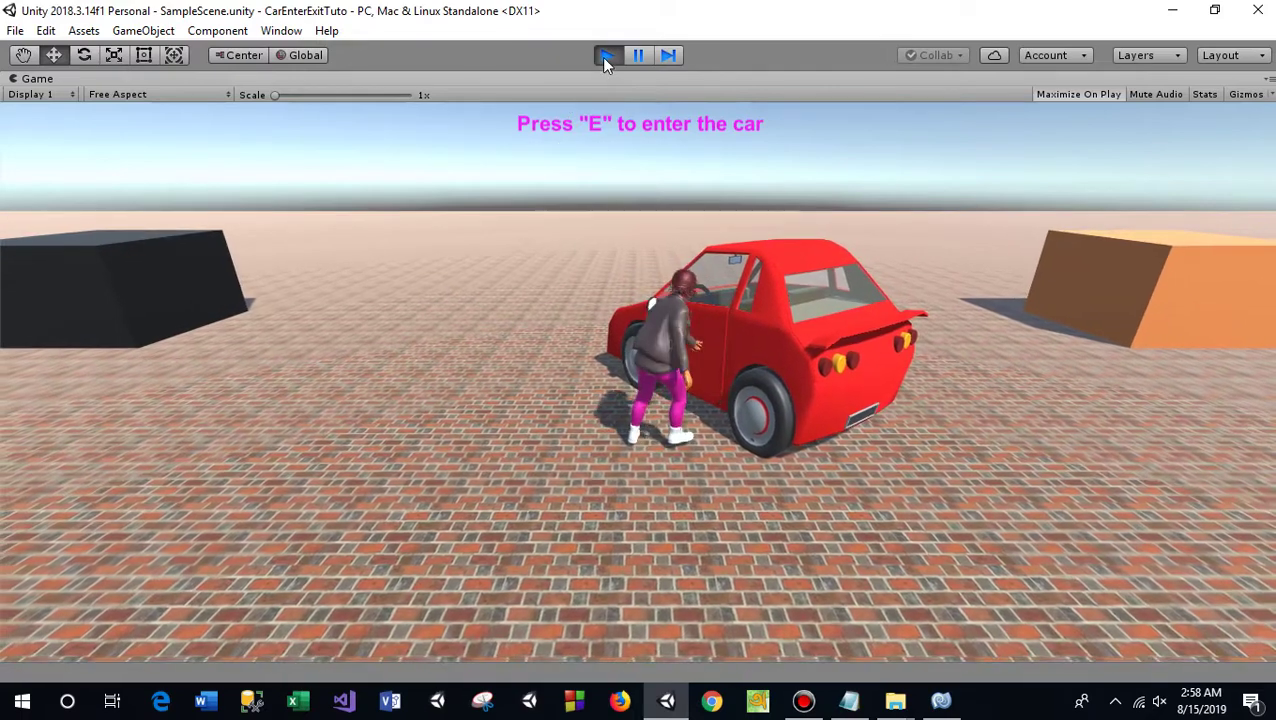
{"action": "left_click", "coordinate": [603, 56]}
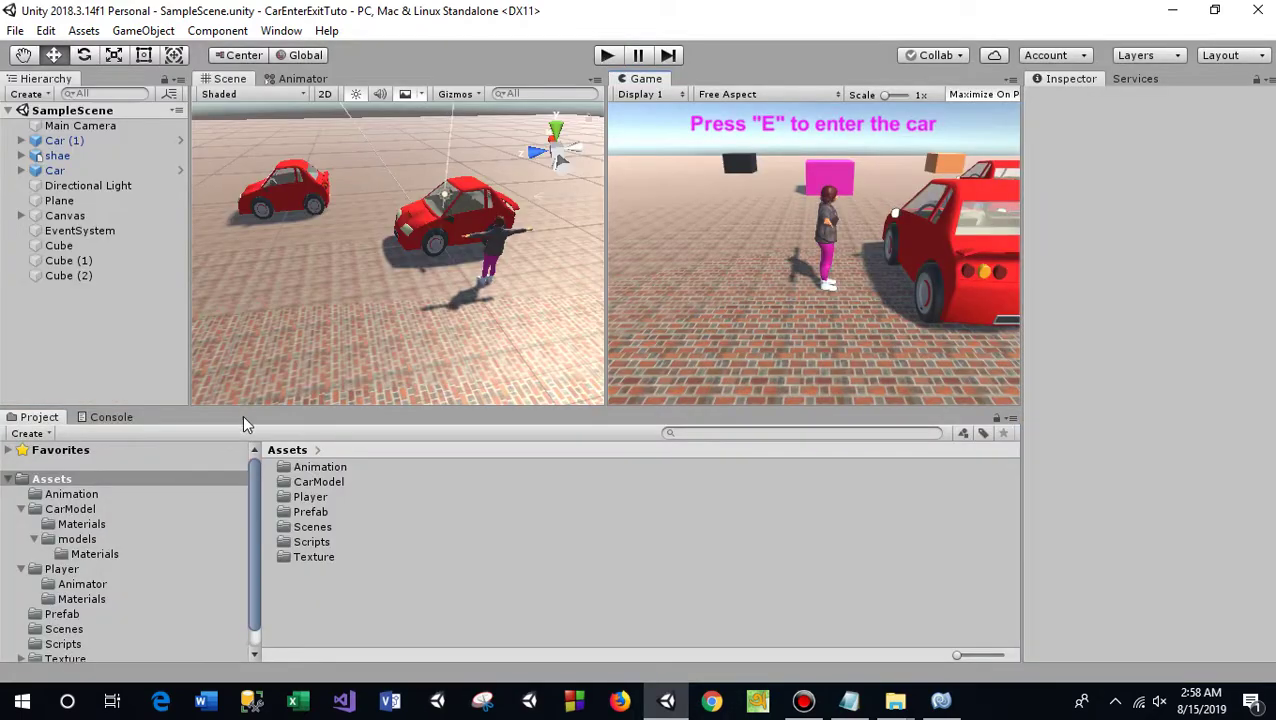
Delete the duplicate car object Car (1) from SampleScene
{"action": "left_click", "coordinate": [56, 142]}
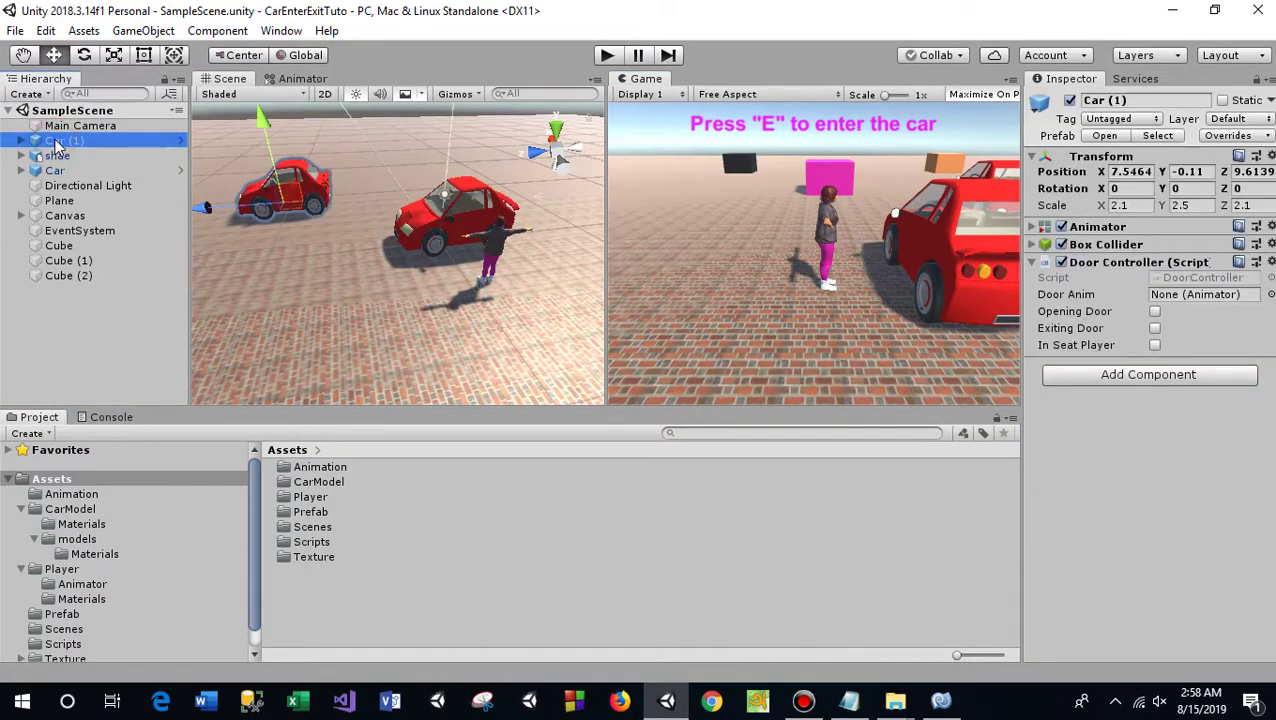
{"action": "key", "text": "Delete"}
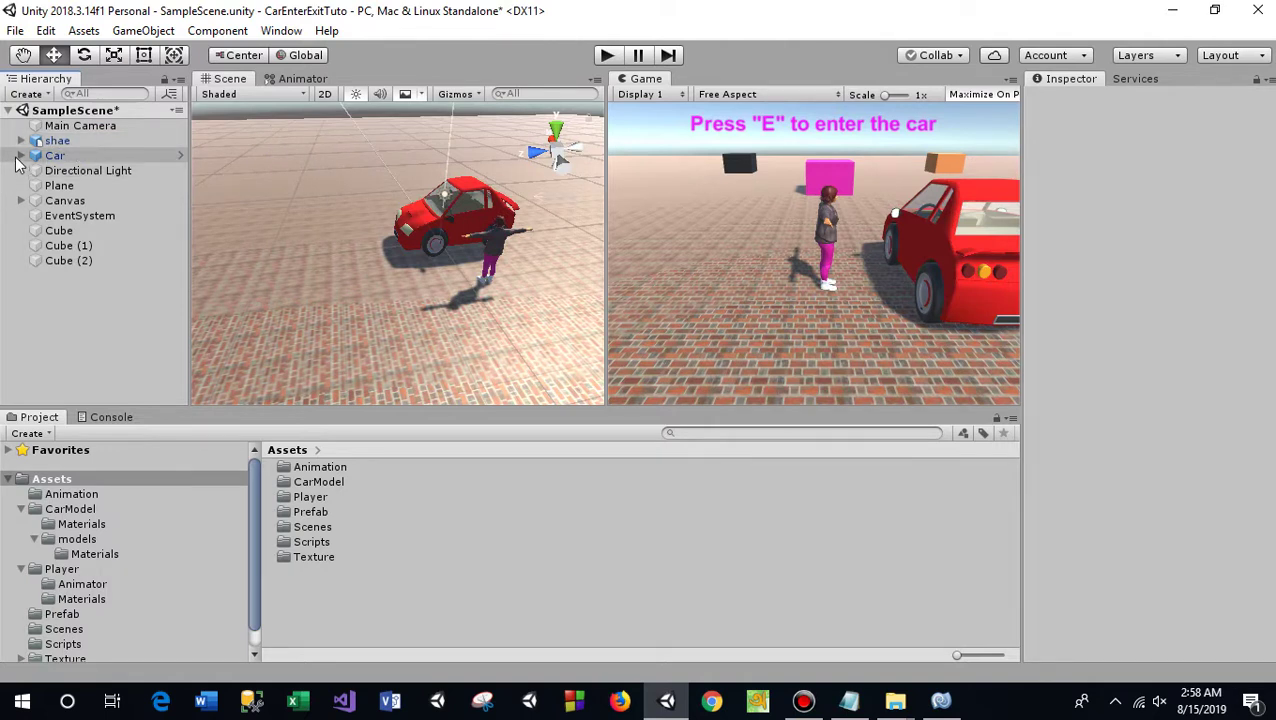
Expand the Car object's children and examine the components of Seat and EnterPoint, including EnterPoint's Box Collider settings
{"action": "left_click", "coordinate": [20, 156]}
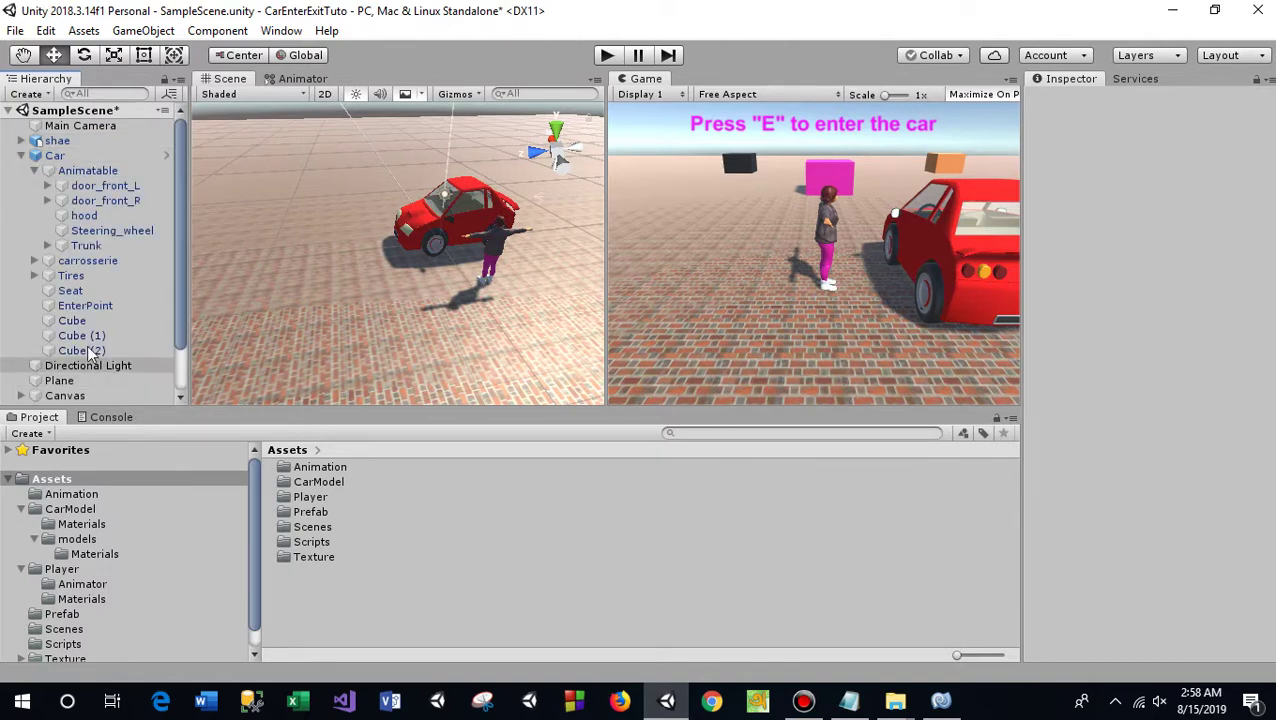
{"action": "scroll", "coordinate": [100, 330], "scroll_direction": "down", "scroll_amount": 2}
{"action": "left_click", "coordinate": [84, 236]}
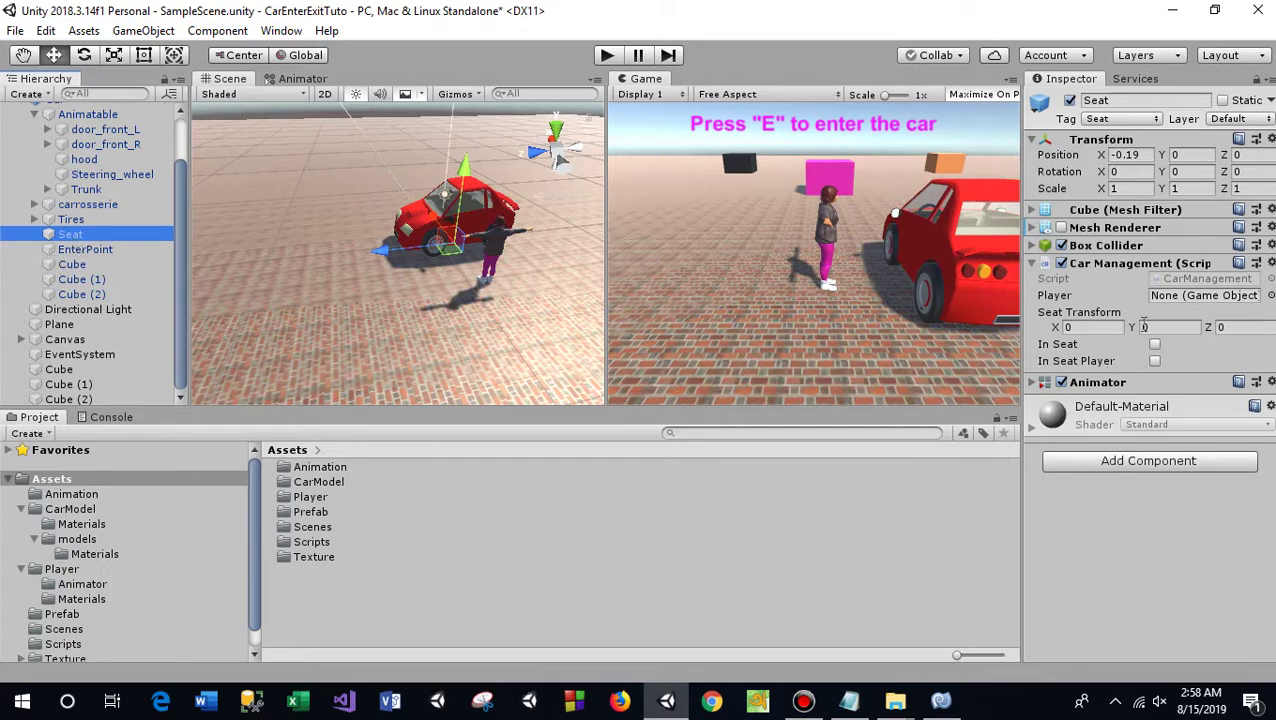
{"action": "left_click", "coordinate": [85, 249]}
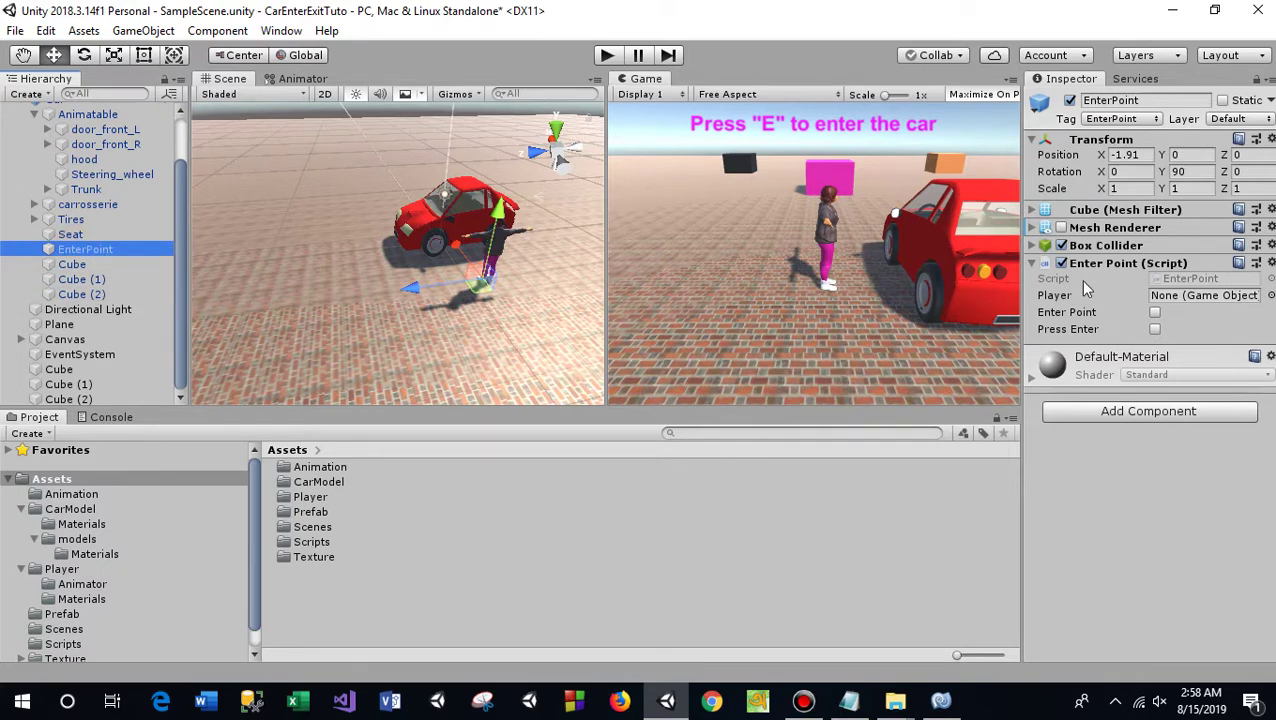
{"action": "left_click", "coordinate": [1031, 245]}
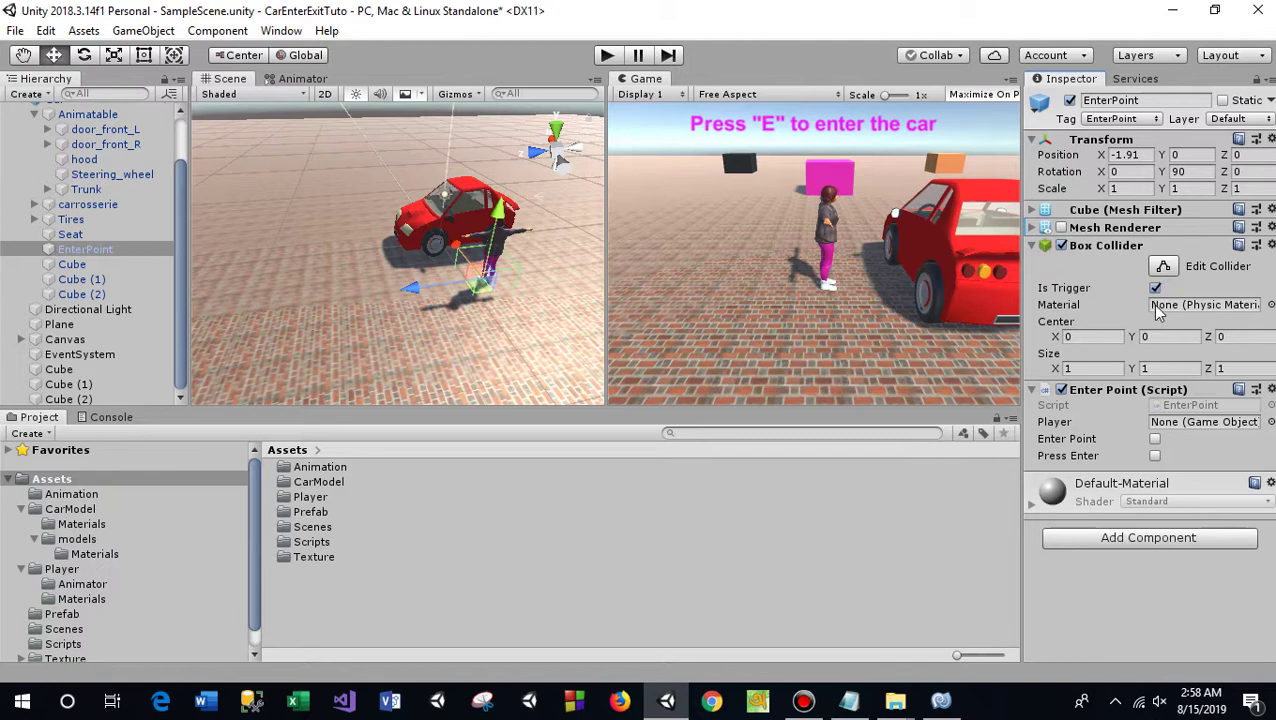
{"action": "left_click", "coordinate": [1032, 246]}
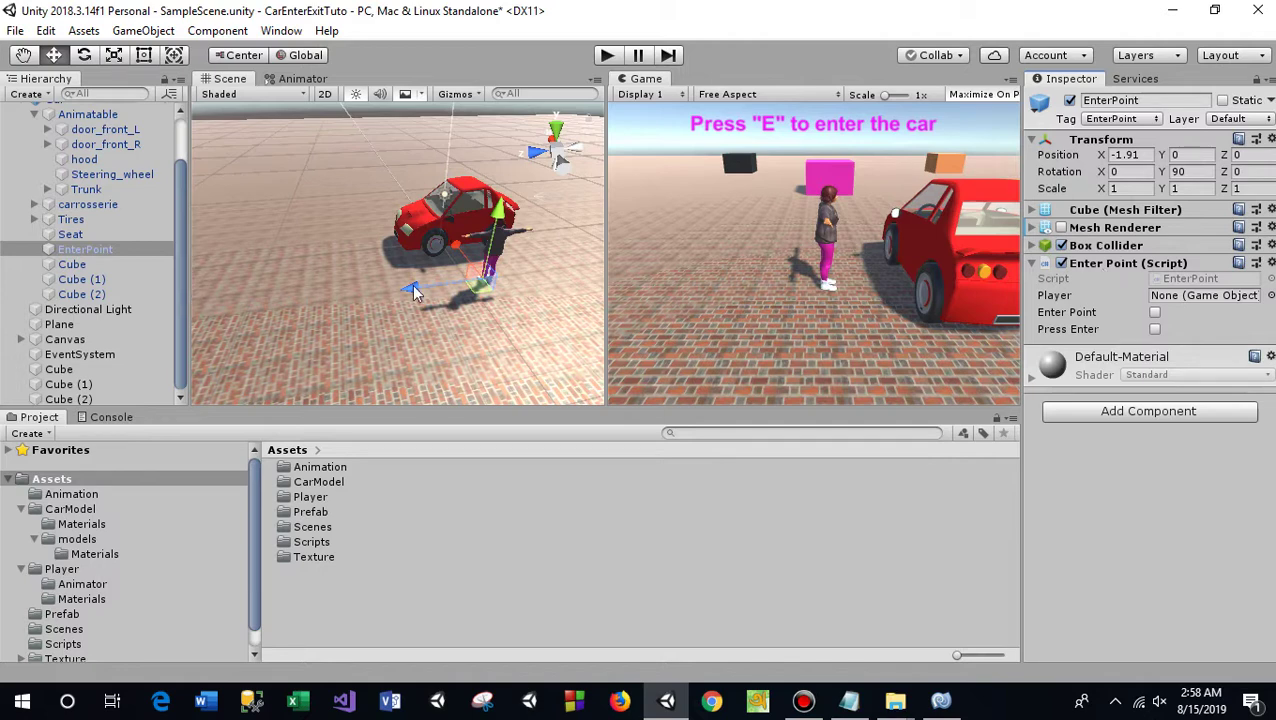
Examine the components of the Car's child cubes and of the Car root object with its Door Controller script
{"action": "left_click", "coordinate": [71, 265]}
{"action": "left_click", "coordinate": [74, 295]}
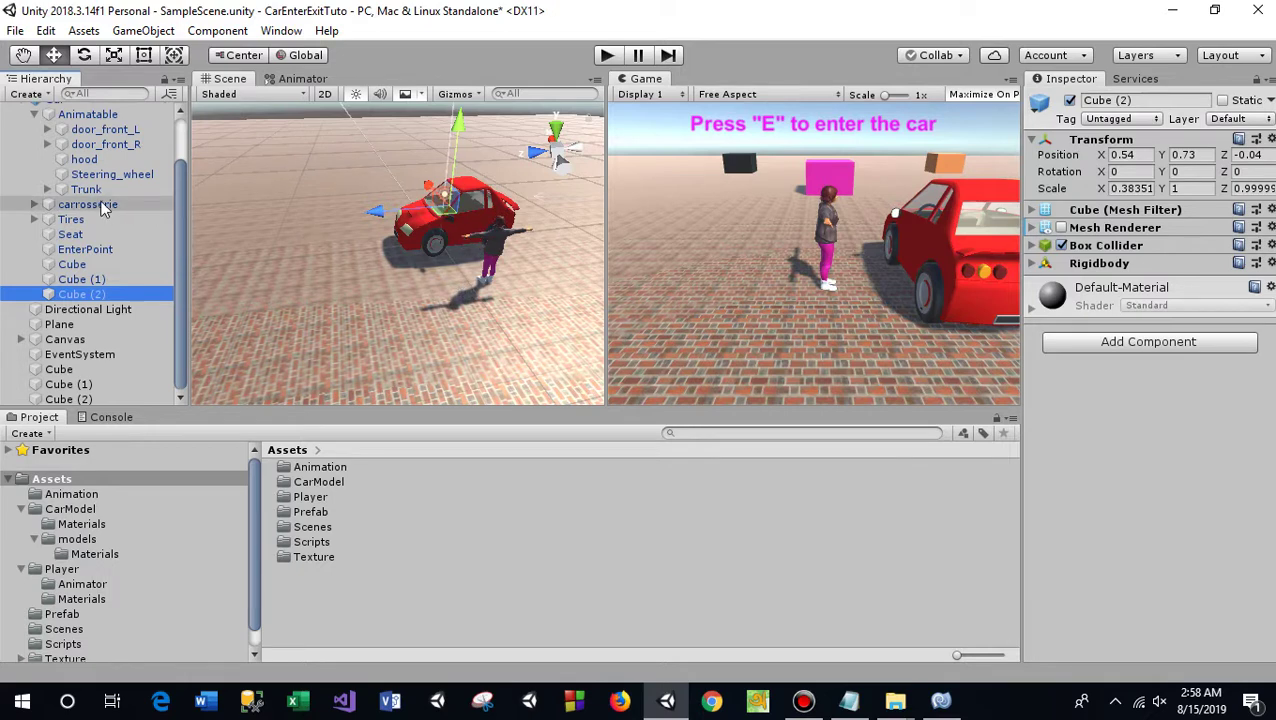
{"action": "scroll", "coordinate": [58, 165], "scroll_direction": "up", "scroll_amount": 2}
{"action": "left_click", "coordinate": [55, 155]}
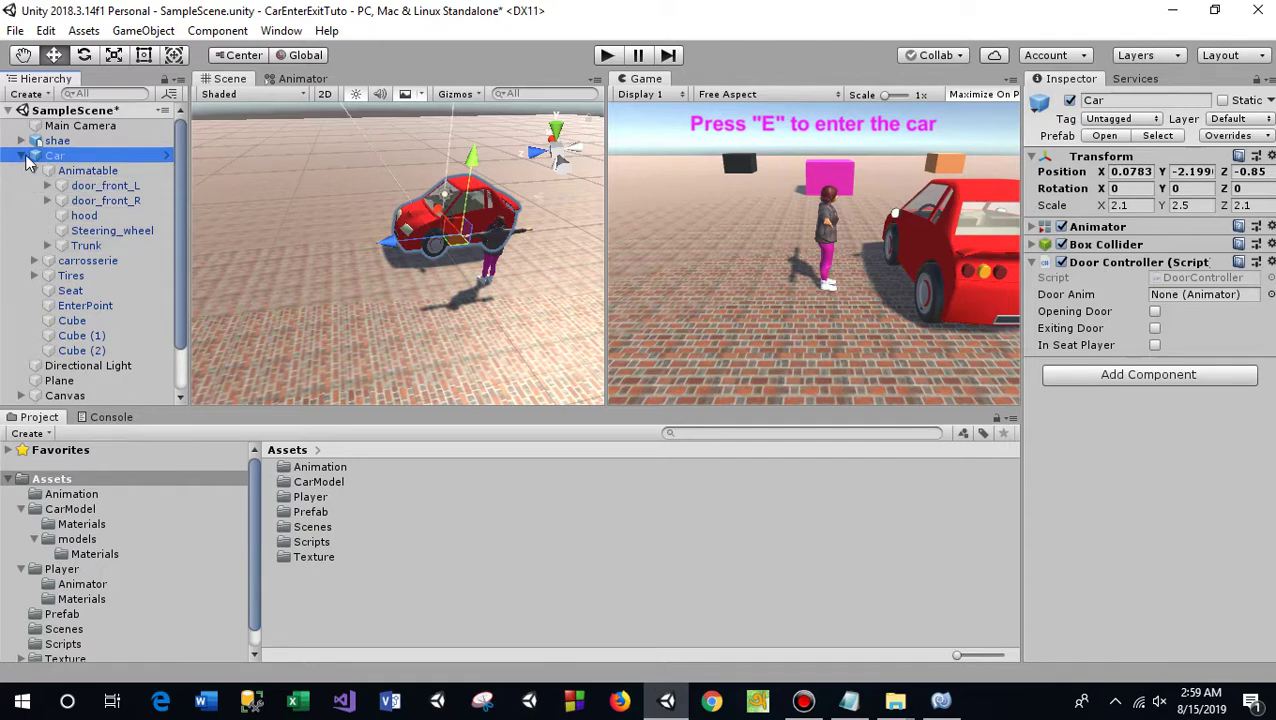
Examine the shae character's Player Movement script and the Main Camera's Camera Follow script settings
{"action": "left_click", "coordinate": [58, 142]}
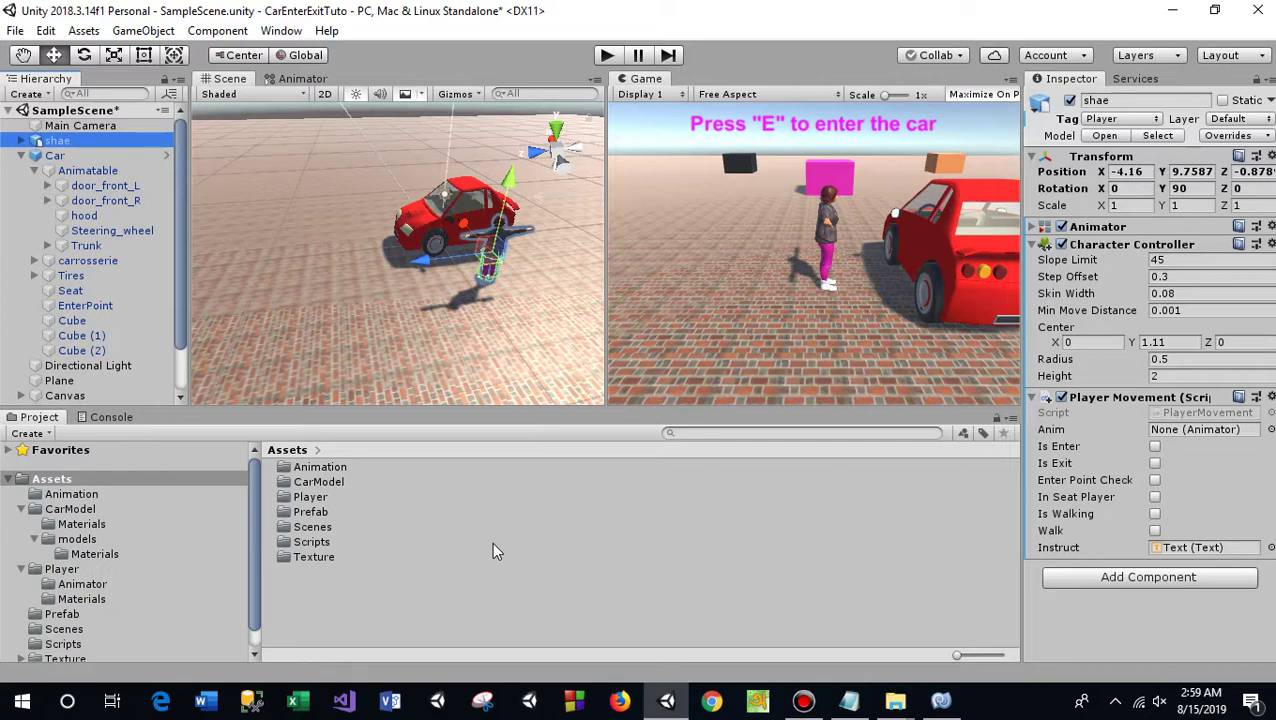
{"action": "left_click", "coordinate": [80, 125]}
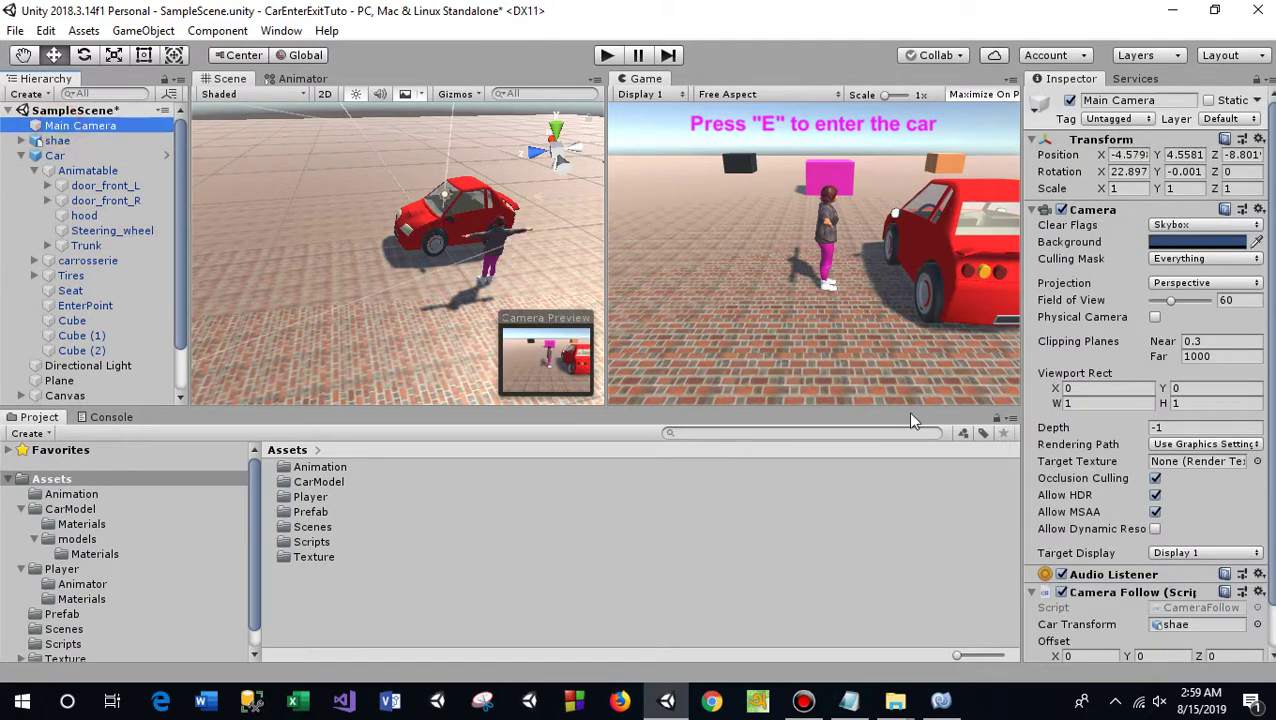
{"action": "scroll", "coordinate": [1089, 460], "scroll_direction": "down", "scroll_amount": 2}
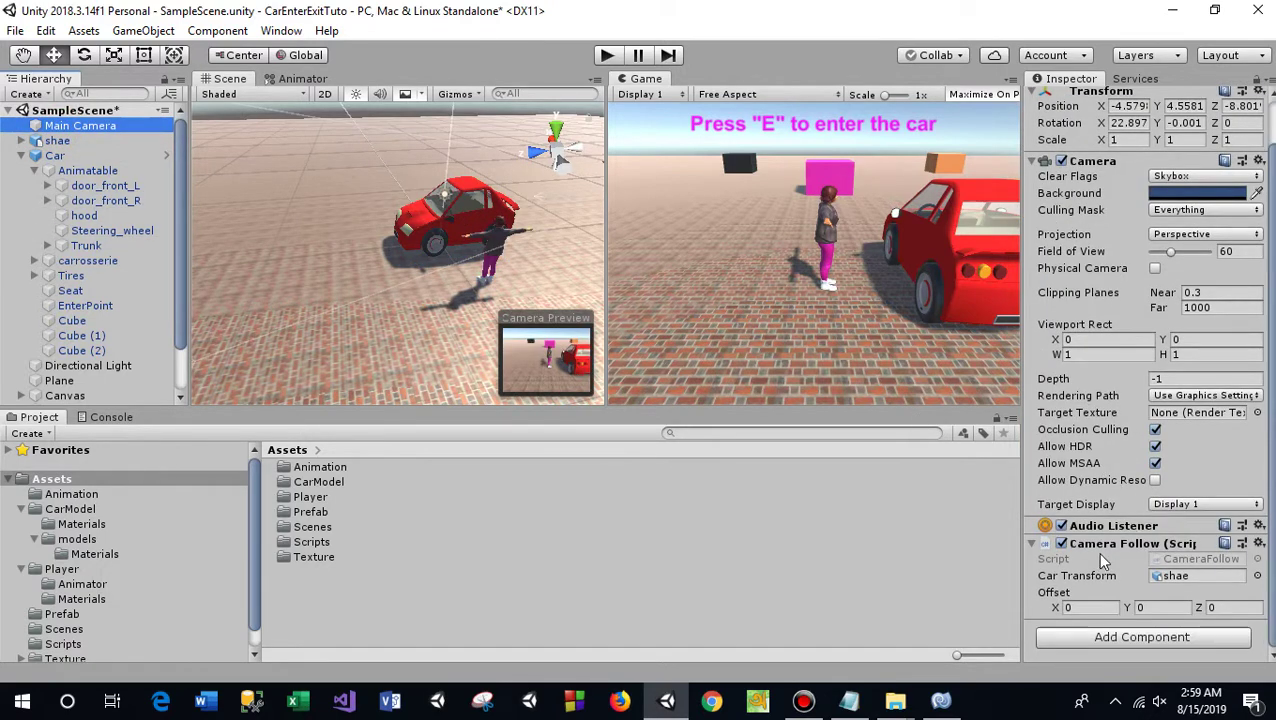
Open the Scripts folder in the project's assets
{"action": "double_click", "coordinate": [314, 540]}
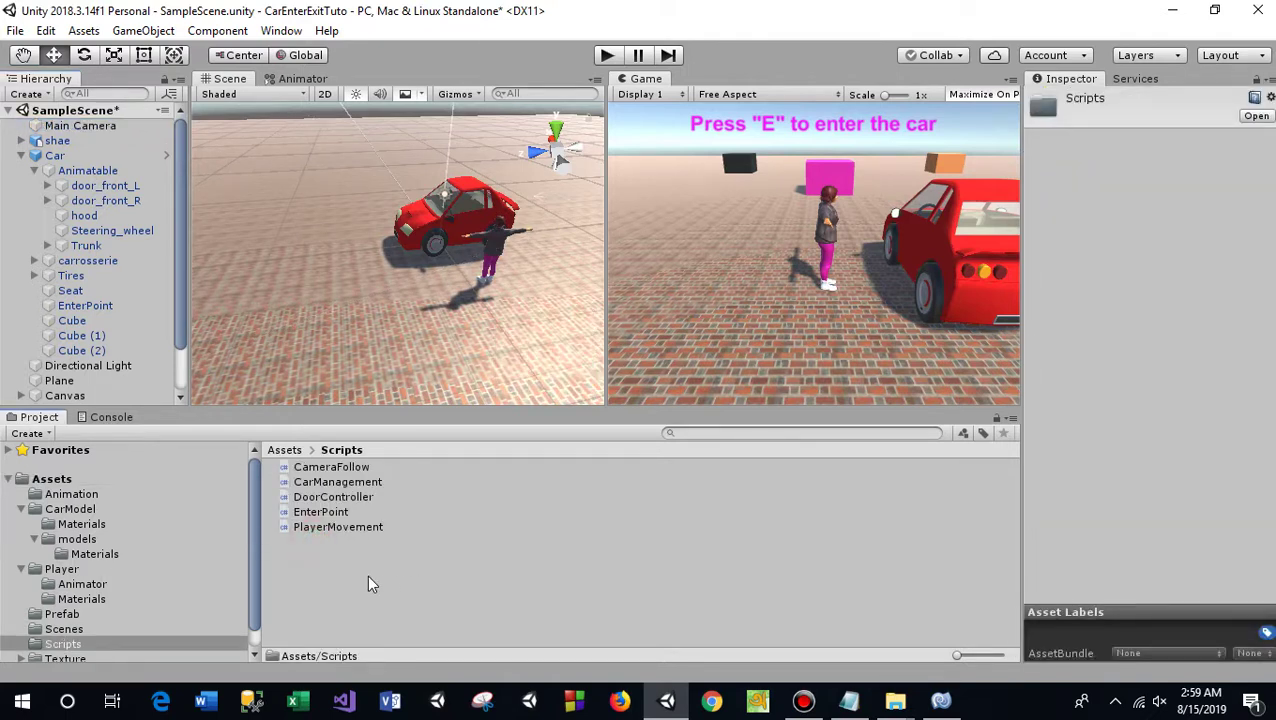
Add a second Car prefab instance to the scene behind the existing car and lower it to a Y position of about 0.26
{"action": "left_click", "coordinate": [284, 450]}
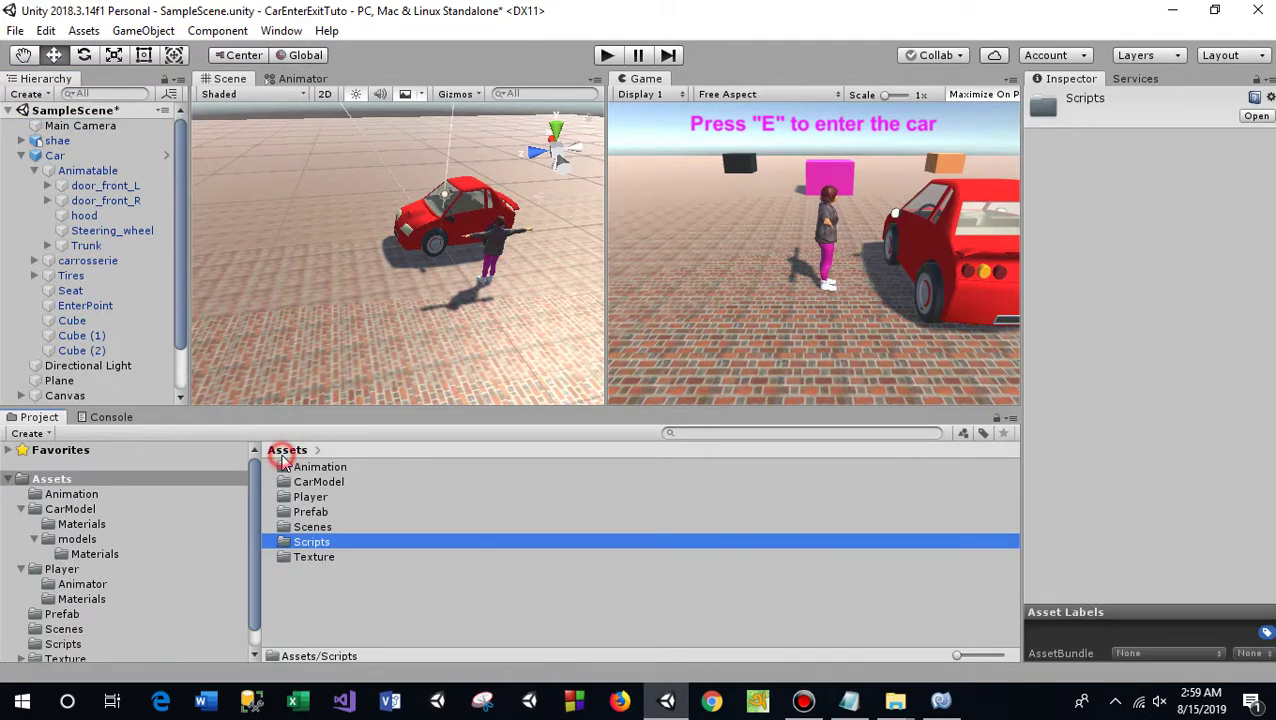
{"action": "double_click", "coordinate": [326, 512]}
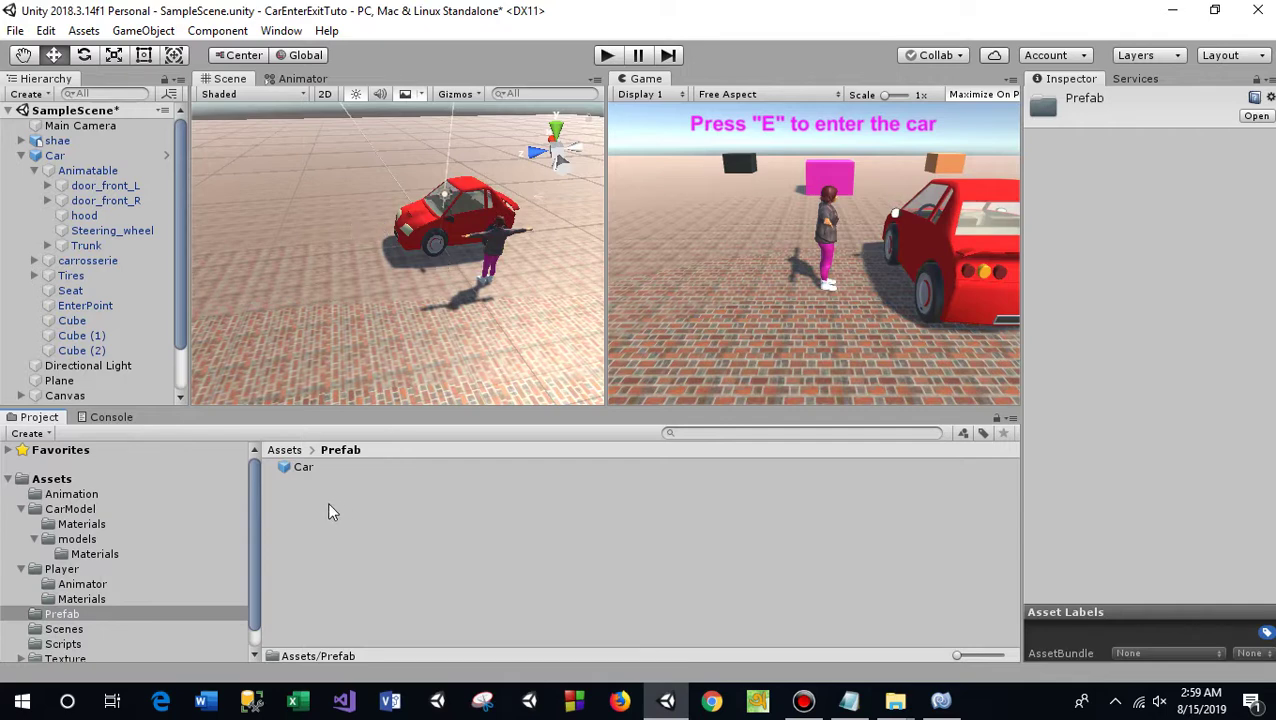
{"action": "left_click_drag", "start_coordinate": [301, 466], "coordinate": [284, 205]}
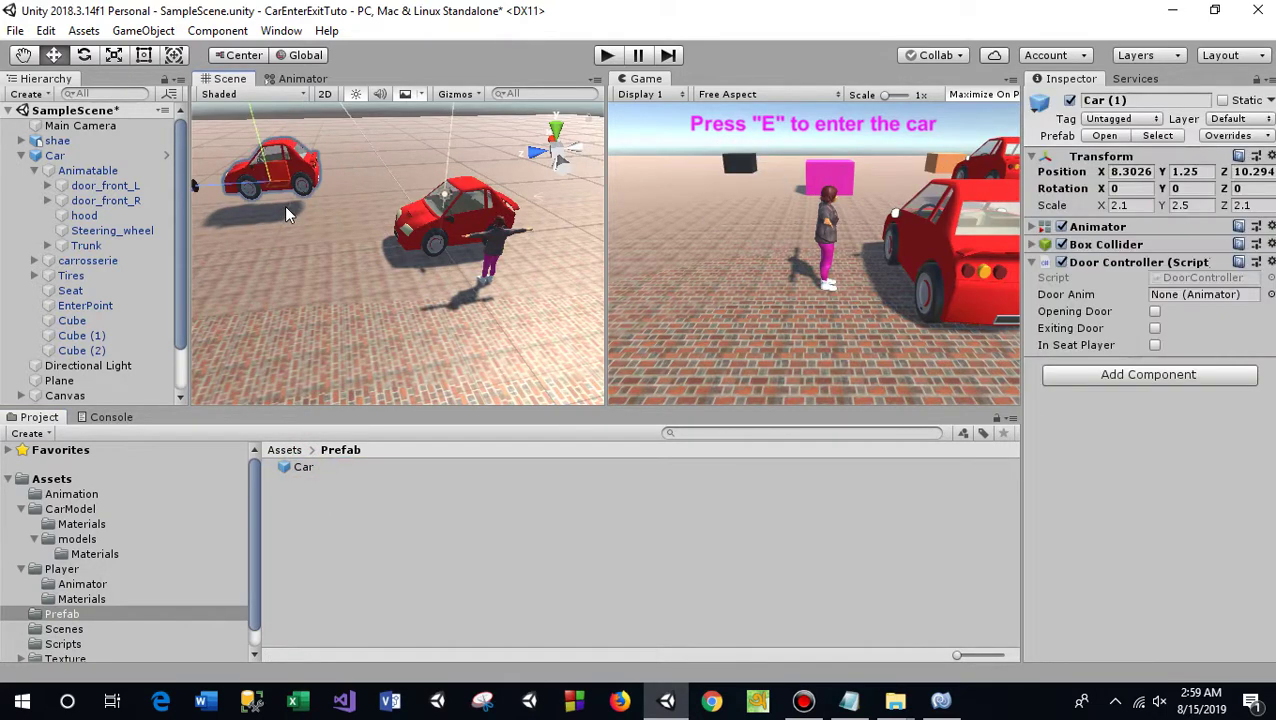
{"action": "left_click_drag", "start_coordinate": [250, 113], "coordinate": [314, 207]}
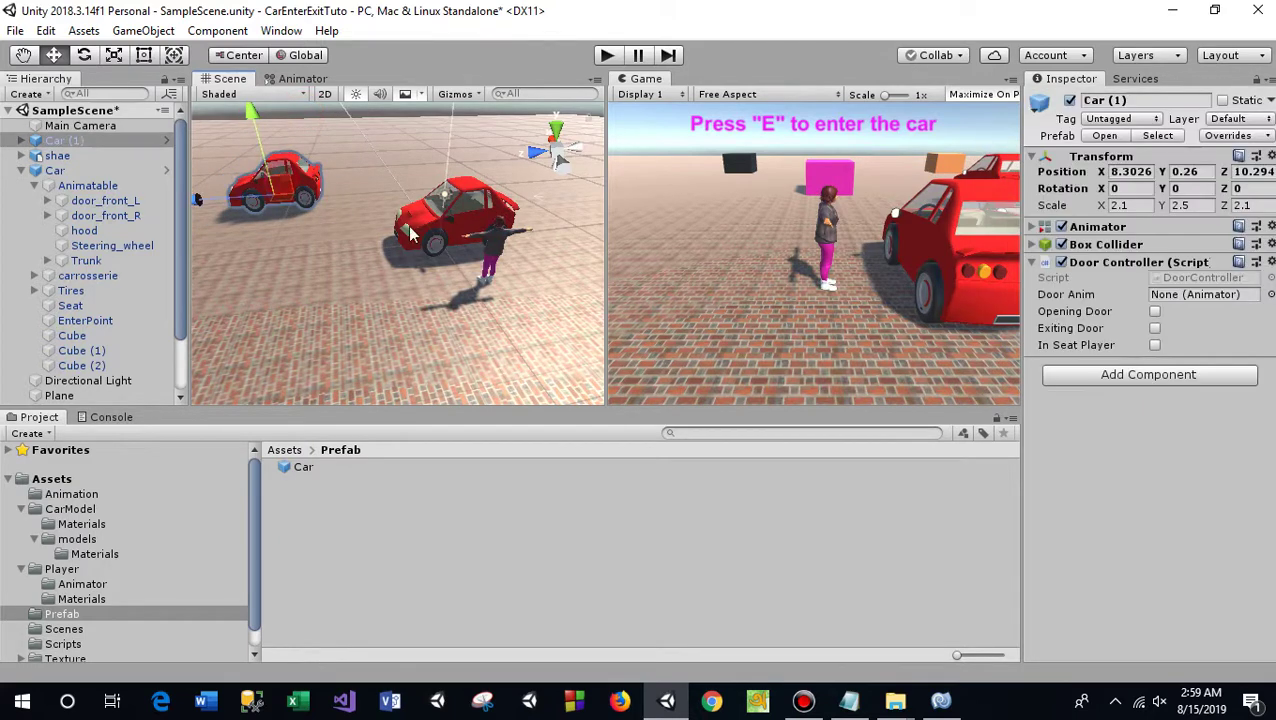
Collapse the original Car object's children, clear the selection and return to the project's root Assets folder
{"action": "left_click", "coordinate": [457, 222]}
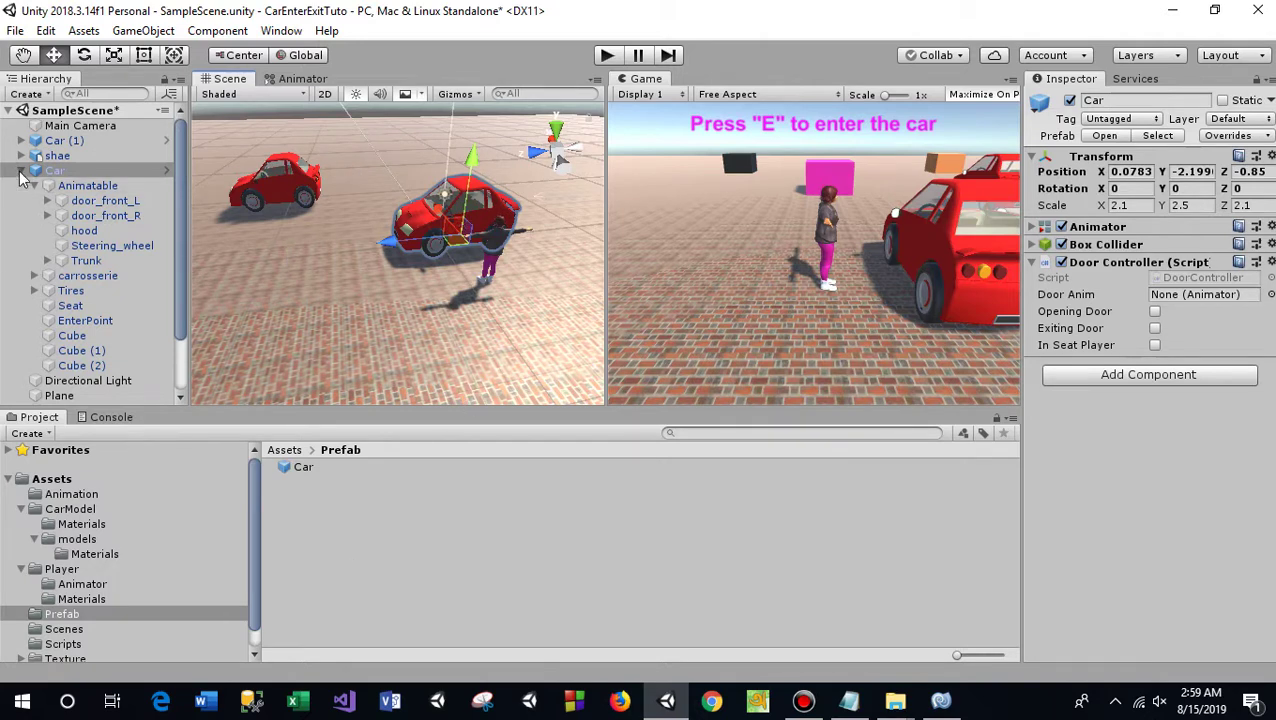
{"action": "left_click", "coordinate": [21, 170]}
{"action": "left_click", "coordinate": [392, 549]}
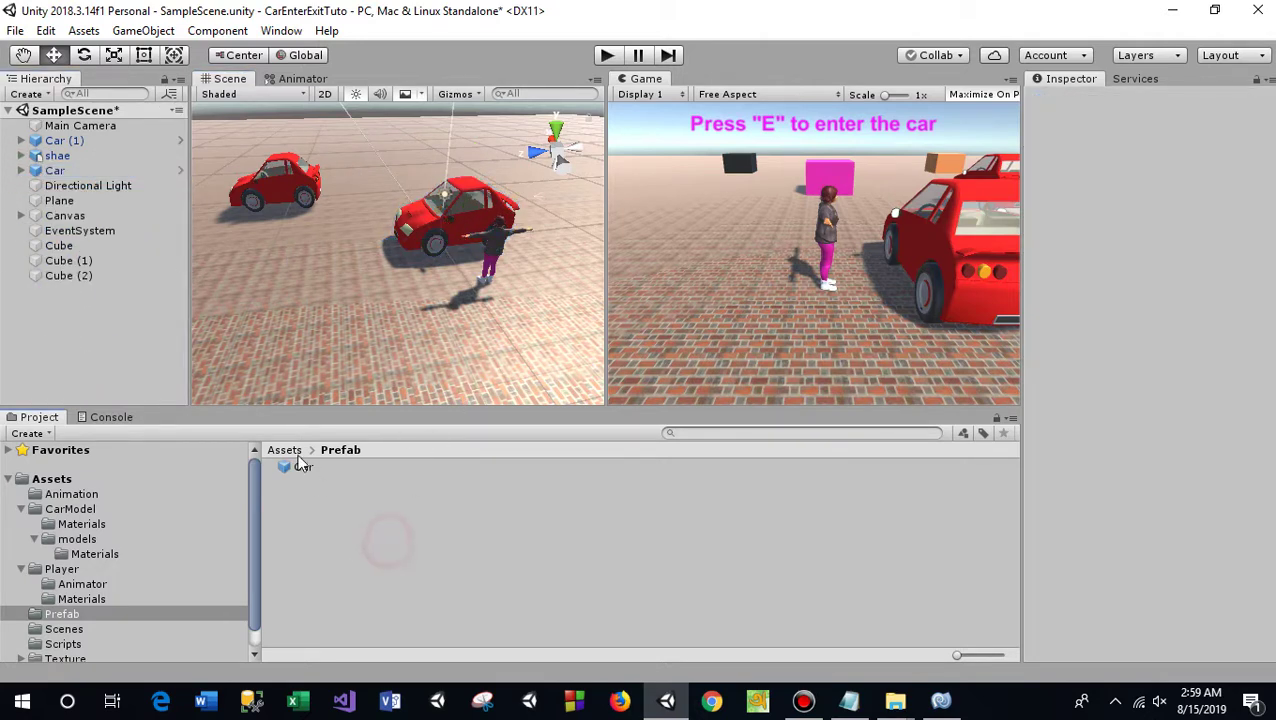
{"action": "left_click", "coordinate": [284, 450]}
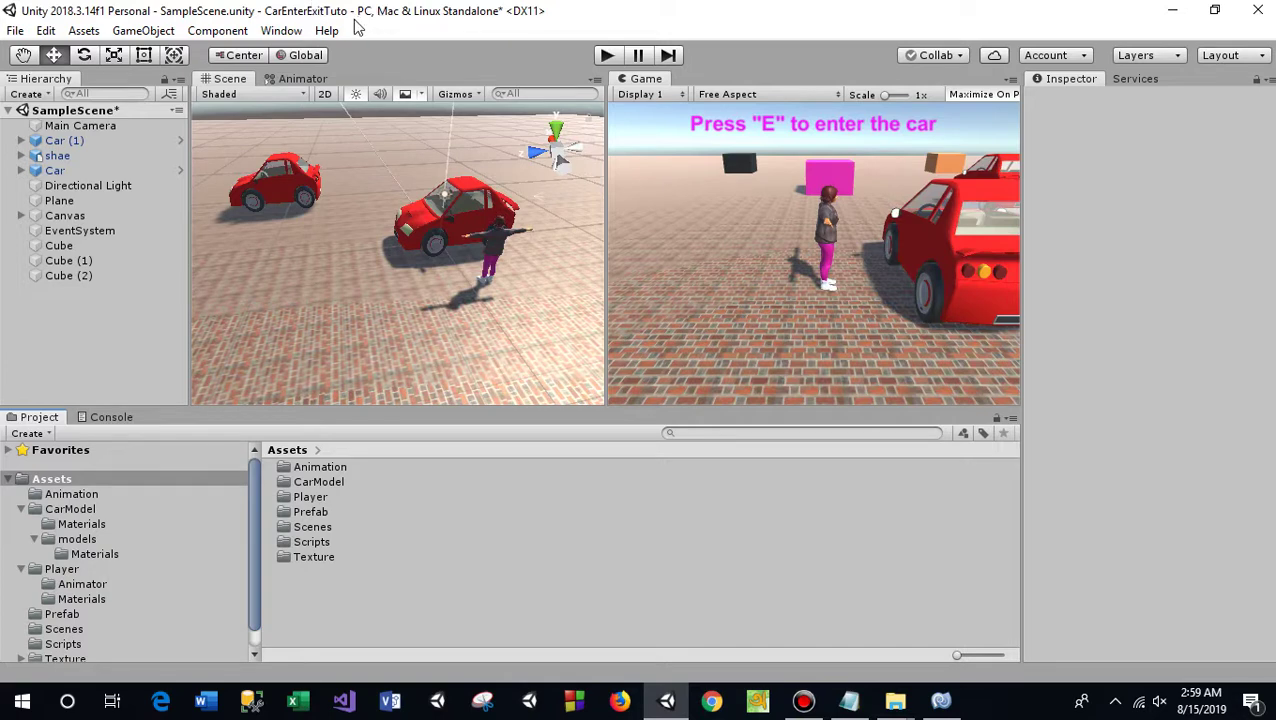
Examine the placement of both cars and the character from a low viewpoint near the ground
{"action": "left_click", "coordinate": [24, 56]}
{"action": "right_click_drag", "start_coordinate": [514, 331], "coordinate": [397, 228]}
{"action": "left_click_drag", "start_coordinate": [387, 279], "coordinate": [360, 230]}
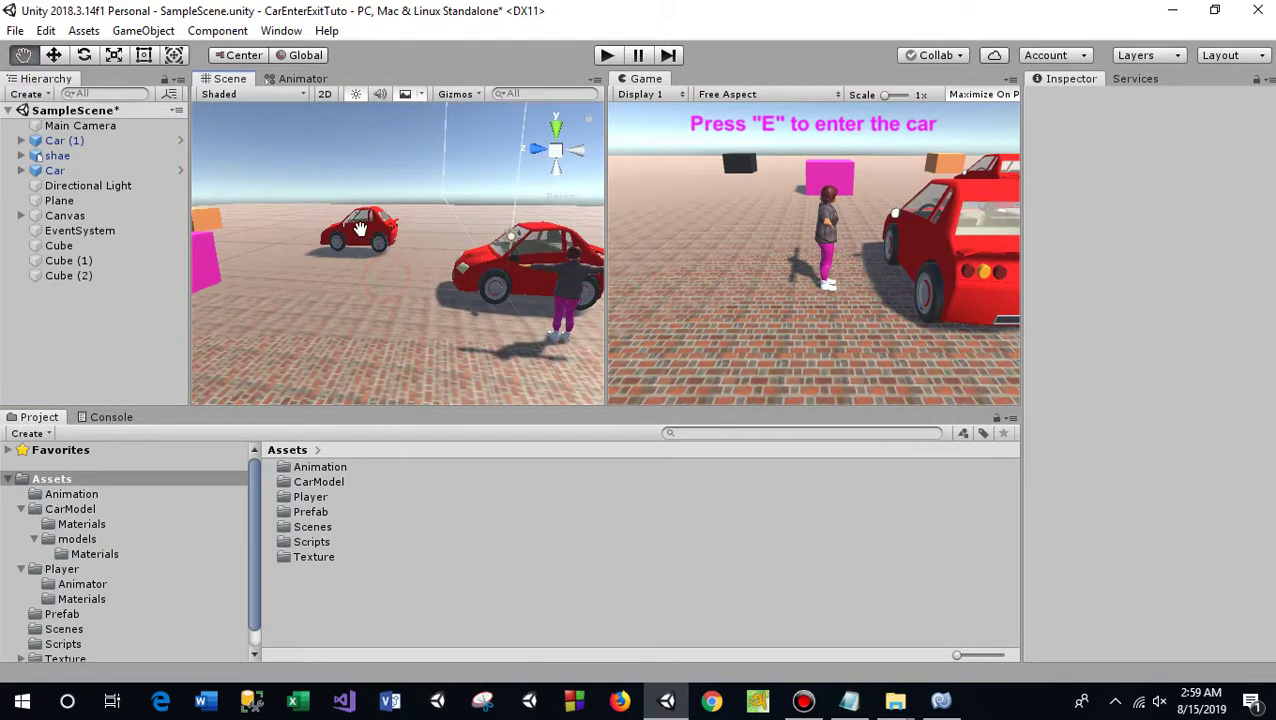